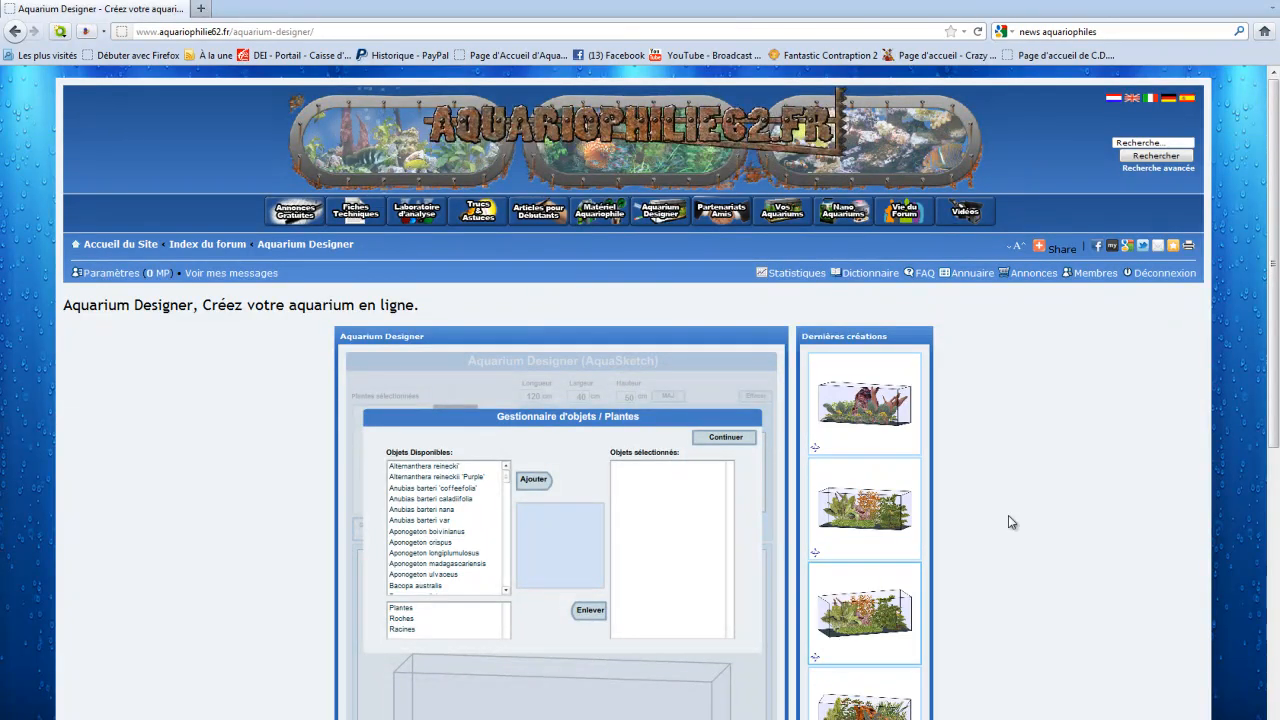
scroll(1047, 519, "down", 3)
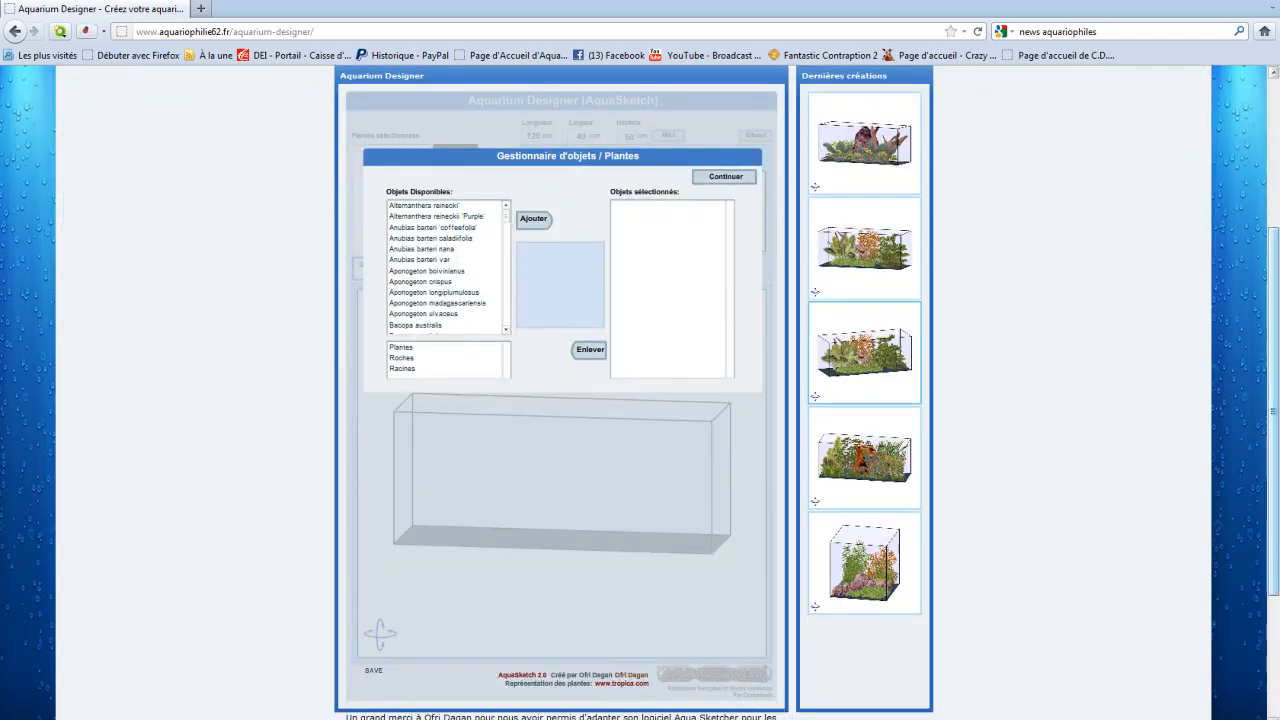
left_click_drag(1277, 366, 1276, 358)
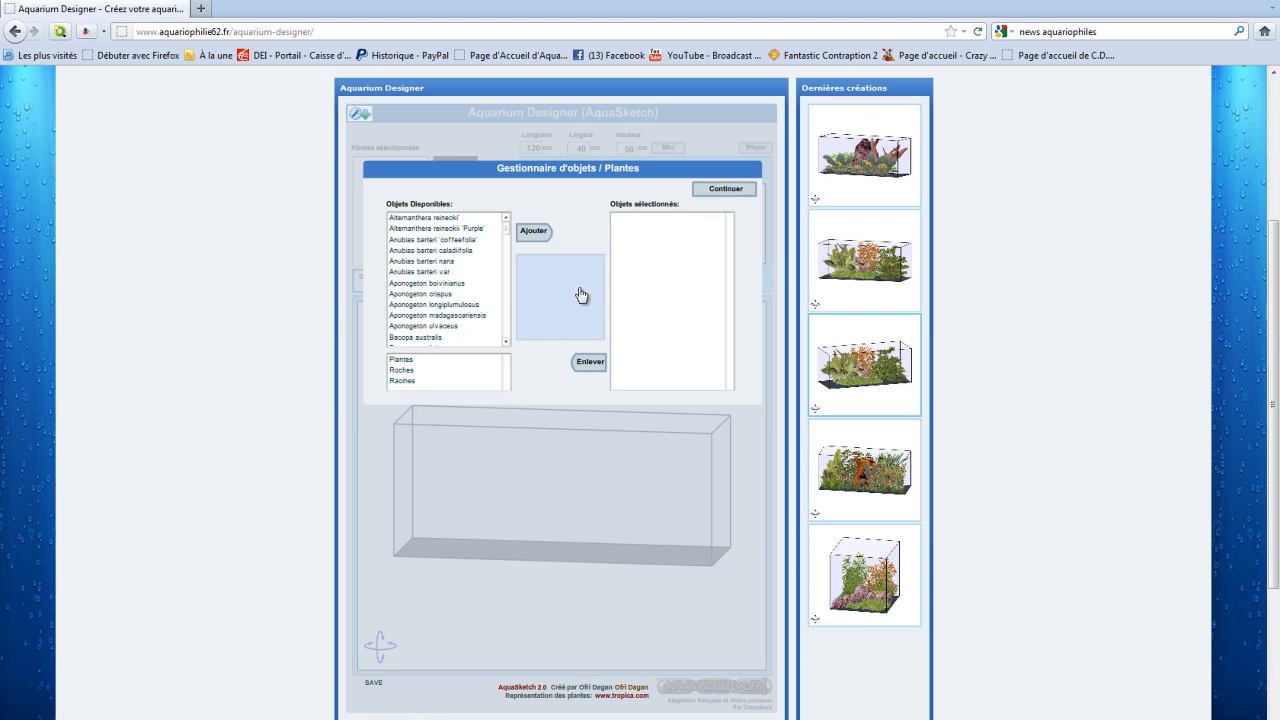
scroll(565, 281, "down", 3)
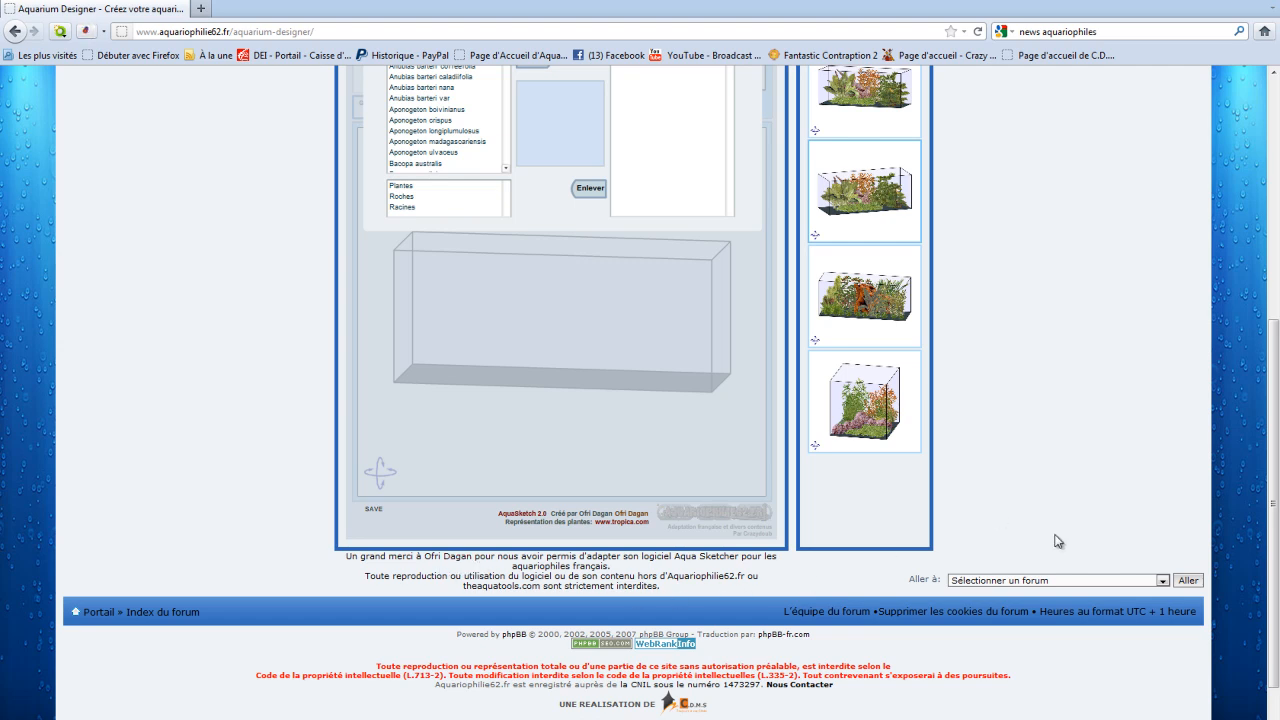
scroll(1063, 548, "up", 2)
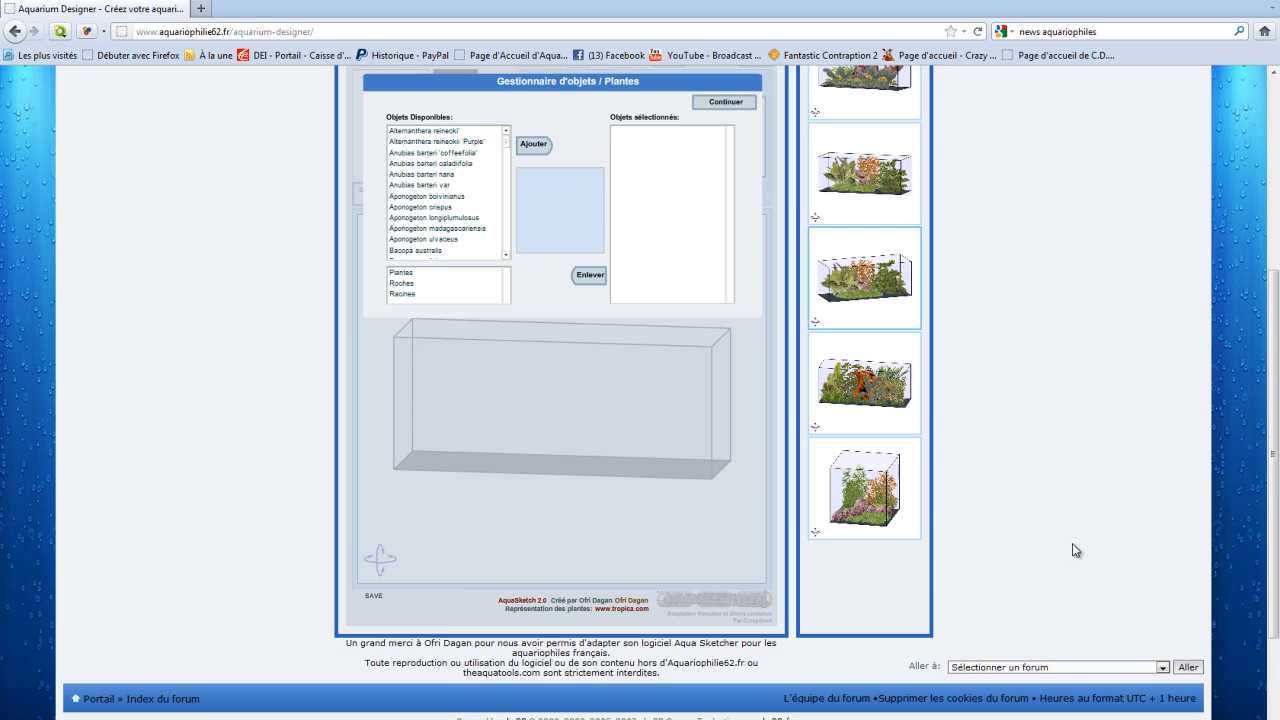
scroll(1152, 618, "up", 2)
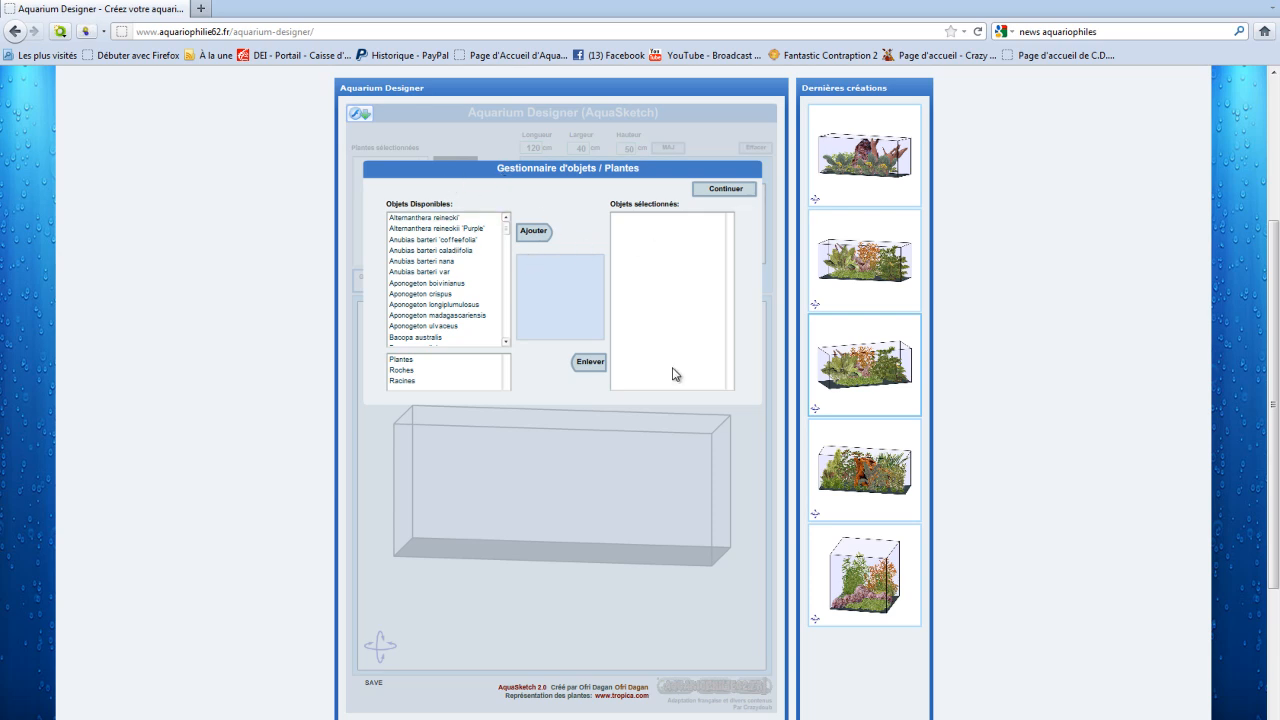
Step: Add the plants Alternanthera reinecki', Anubias barteri nana and Hygrophila polysperma to the selected objects
left_click(441, 219)
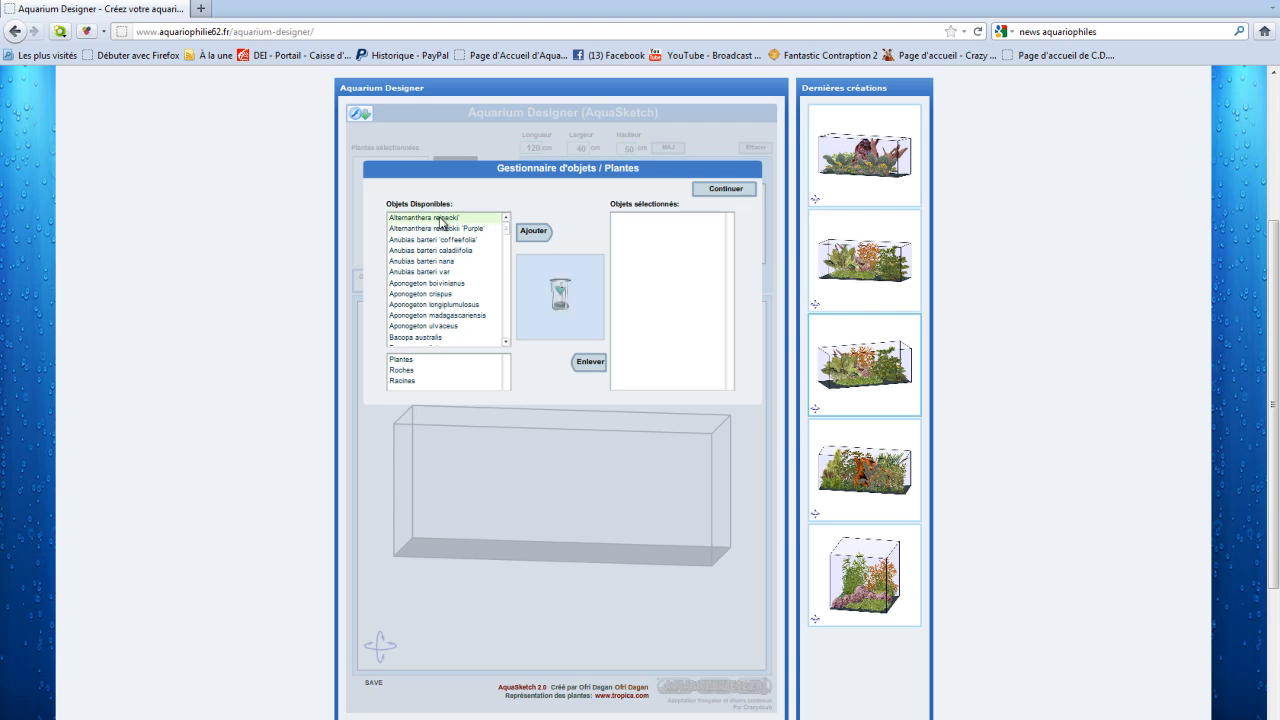
left_click(530, 234)
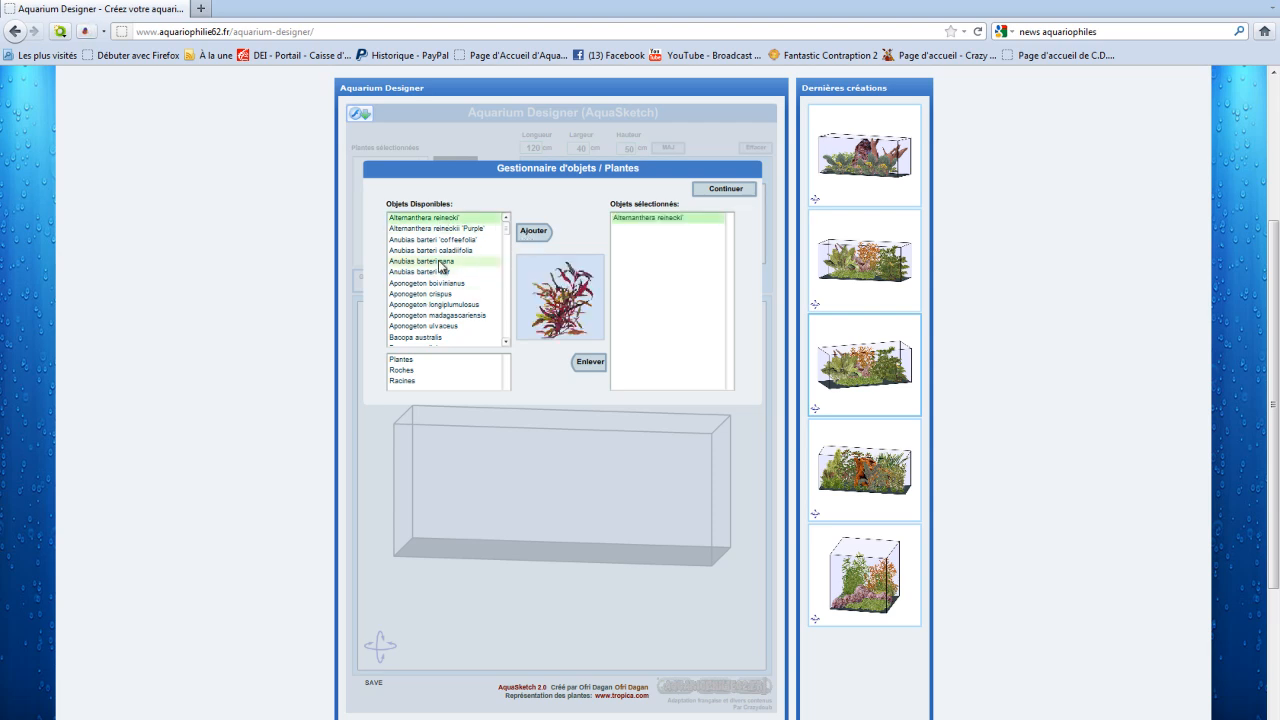
left_click(440, 262)
left_click(539, 238)
left_click_drag(506, 228, 519, 295)
left_click(440, 304)
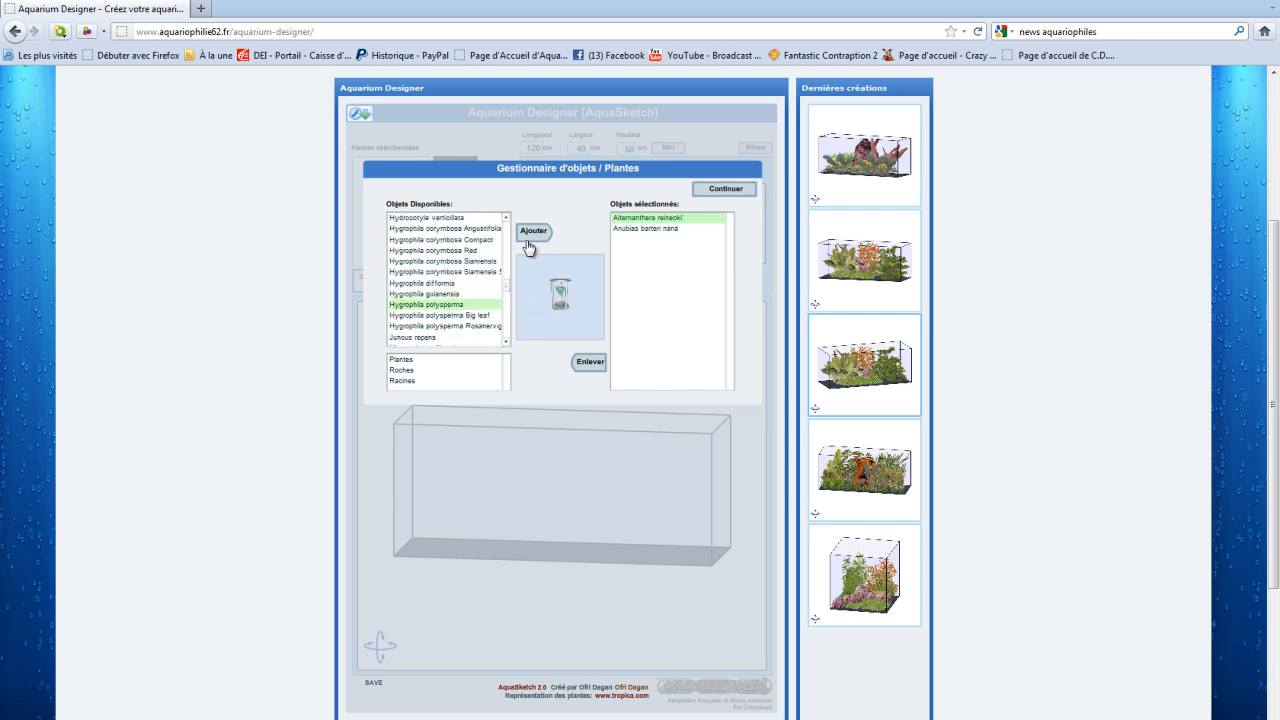
left_click(521, 242)
Step: Add the carpet plants Hemianthus callitrichoides Cuba and Glossostigma elatinoides to the selected objects
mouse_move(506, 285)
left_mouse_down()
mouse_move(509, 298)
mouse_move(512, 272)
left_mouse_up()
scroll(513, 277, "down", 3)
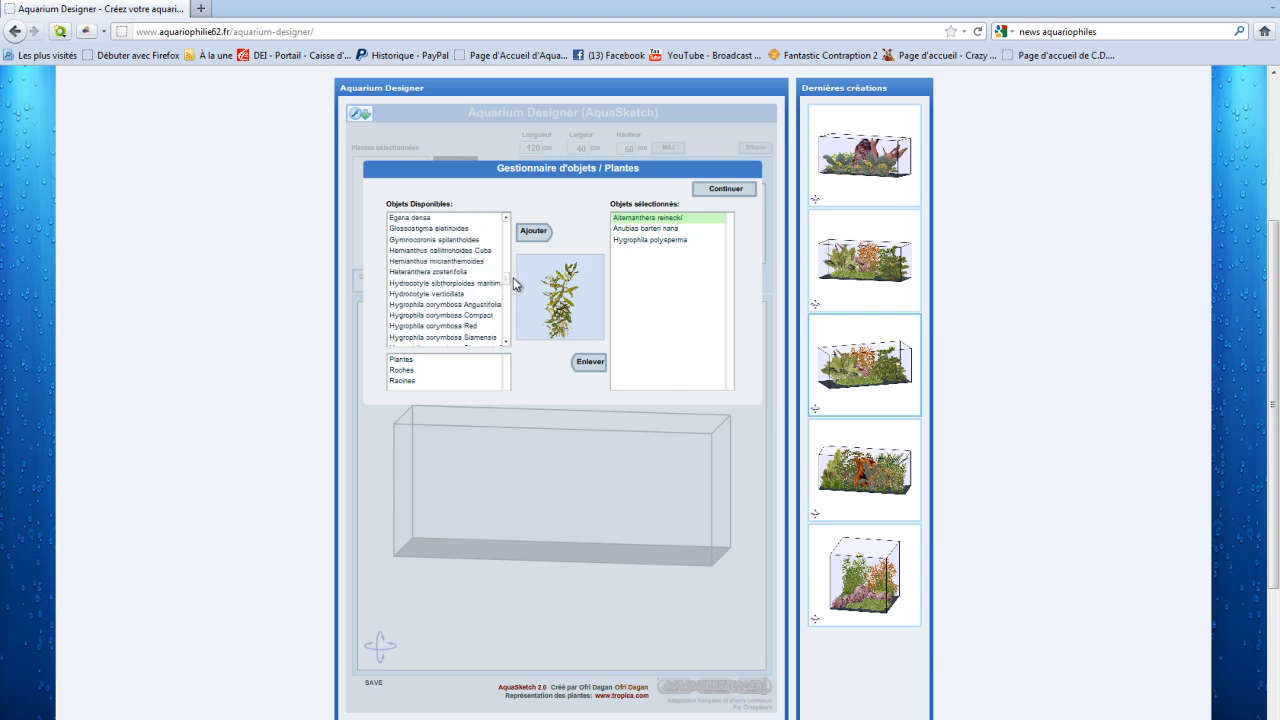
left_click(475, 254)
left_click(533, 231)
left_click_drag(507, 282, 506, 273)
left_click(461, 304)
left_click(533, 231)
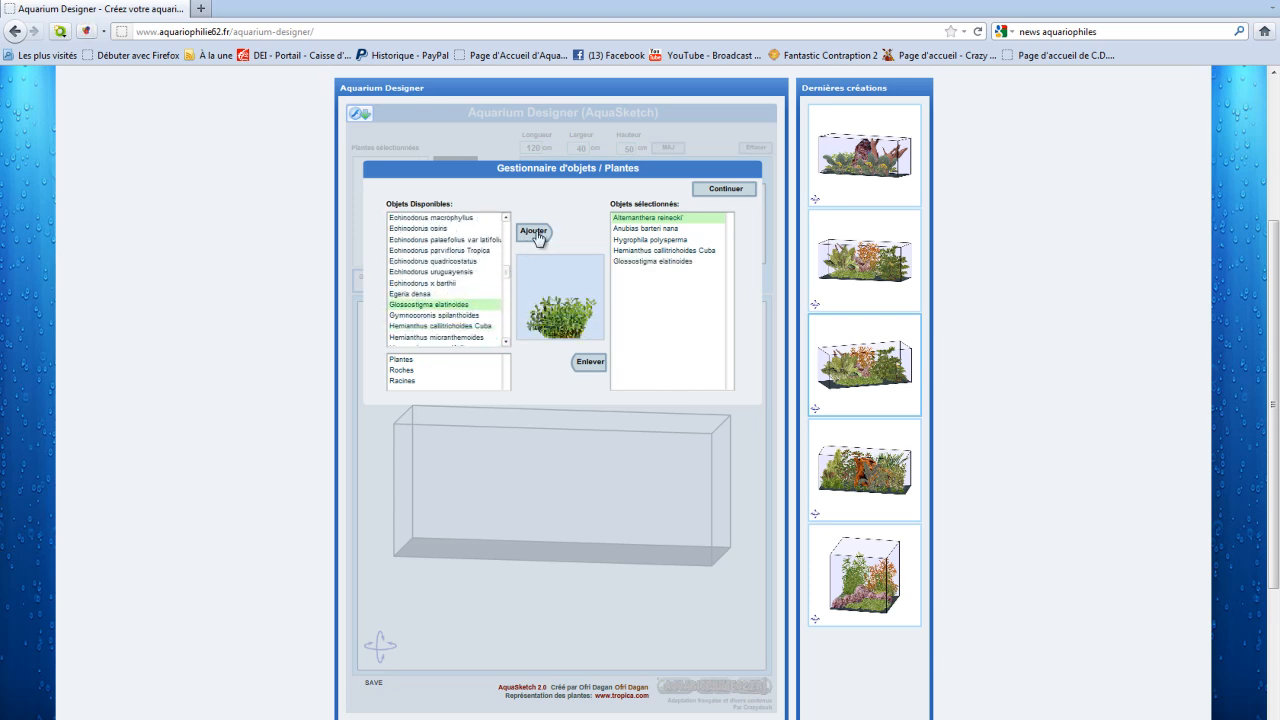
Step: Remove Glossostigma elatinoides from the selected objects and add it back again
left_click(644, 263)
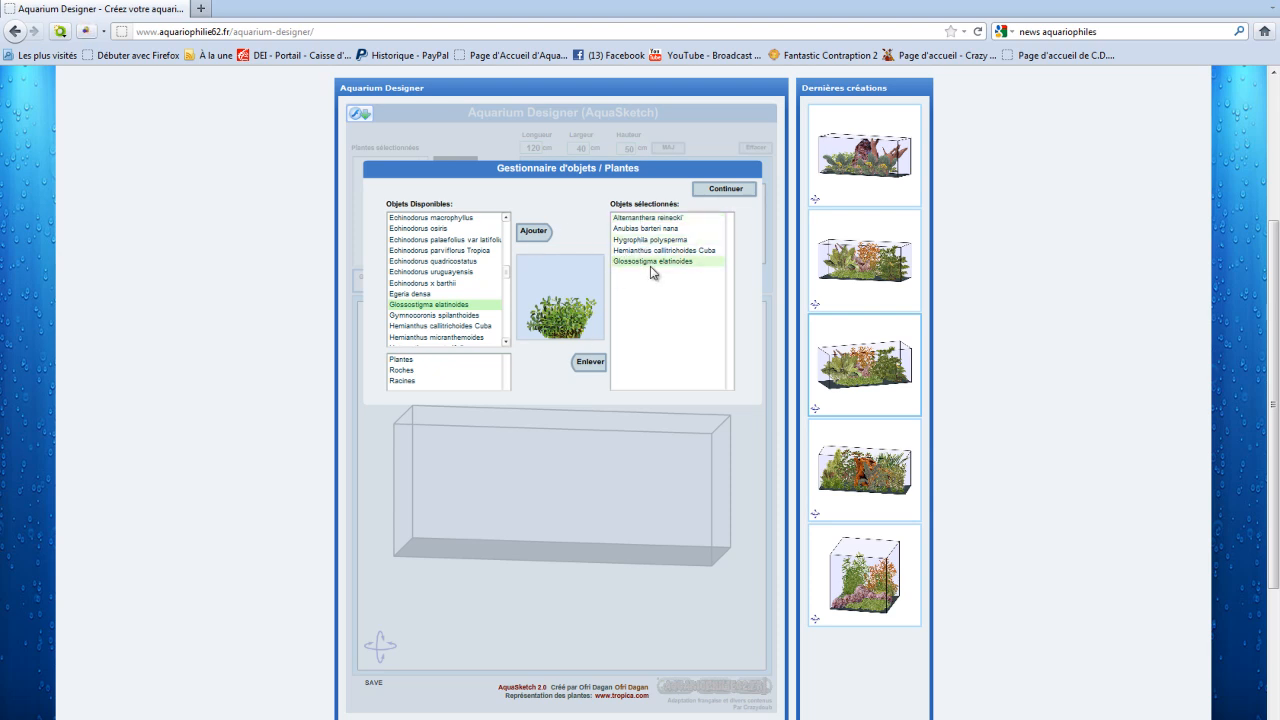
left_click(589, 362)
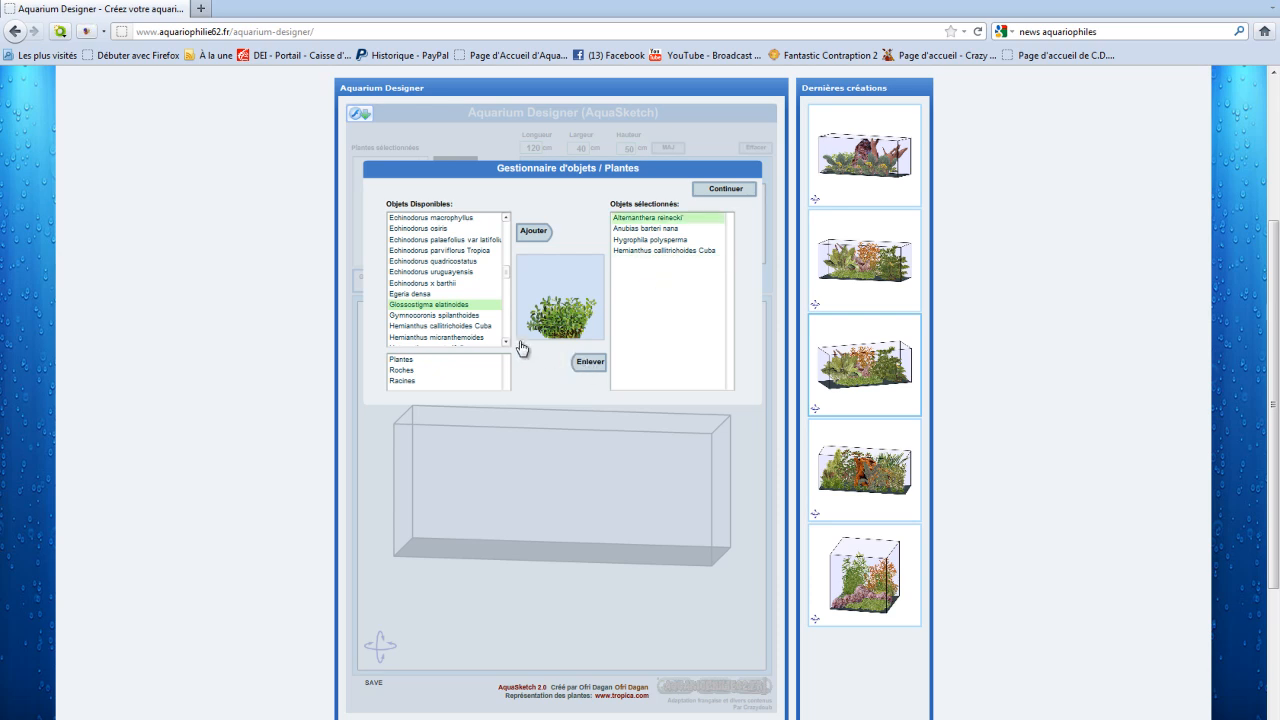
left_click(446, 305)
left_click(533, 231)
Step: Browse the rock and root categories and preview models such as Roche 2, Racine 3 and Racine 6
left_click(409, 381)
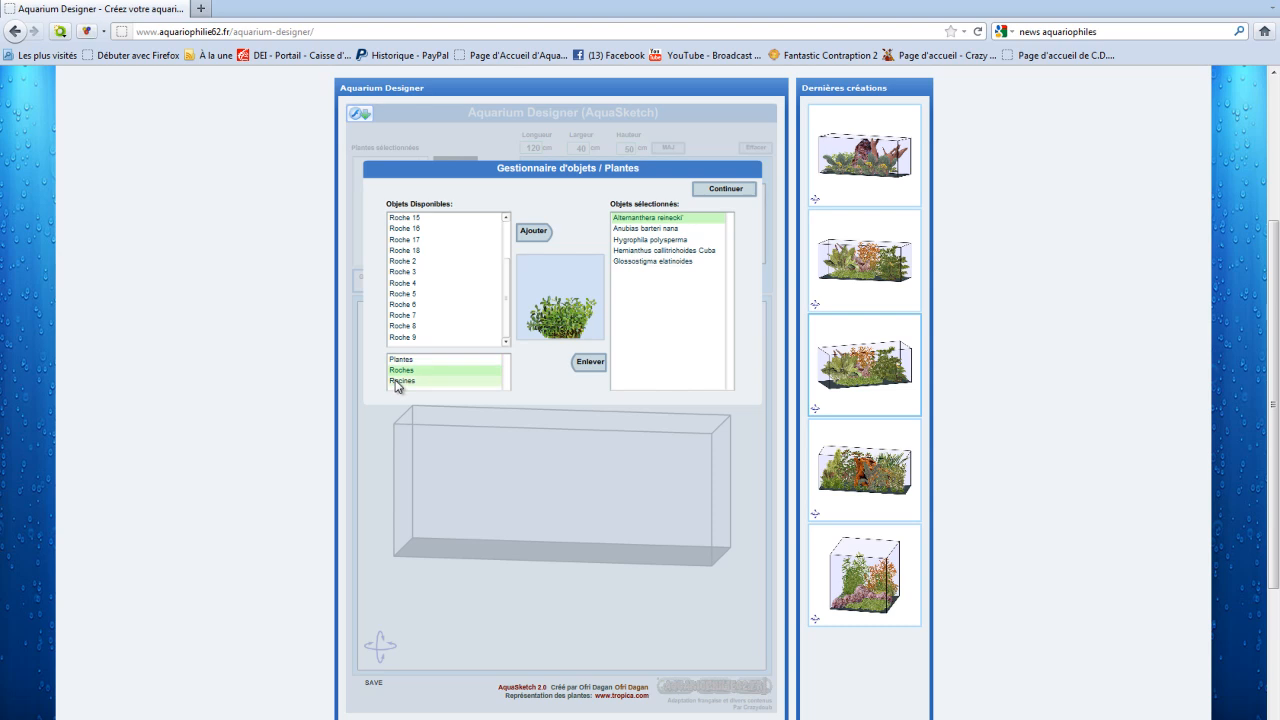
left_click(401, 372)
left_click(405, 218)
left_click(406, 305)
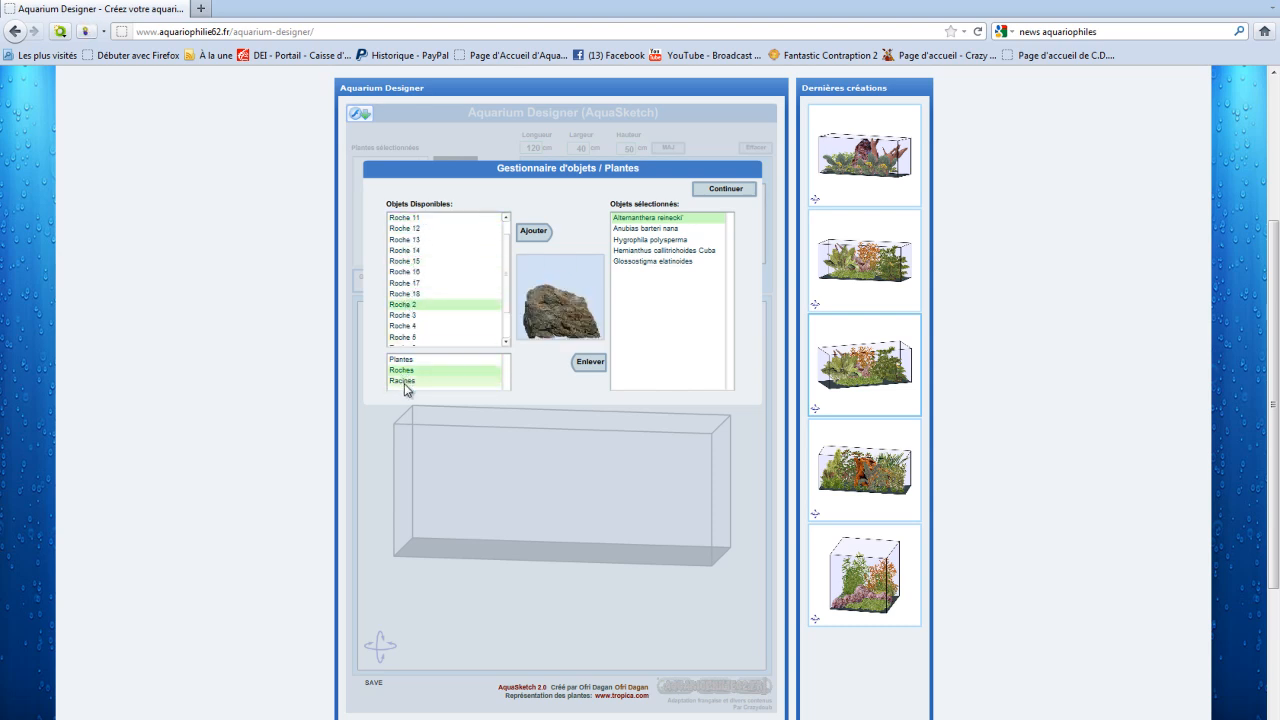
left_click(404, 382)
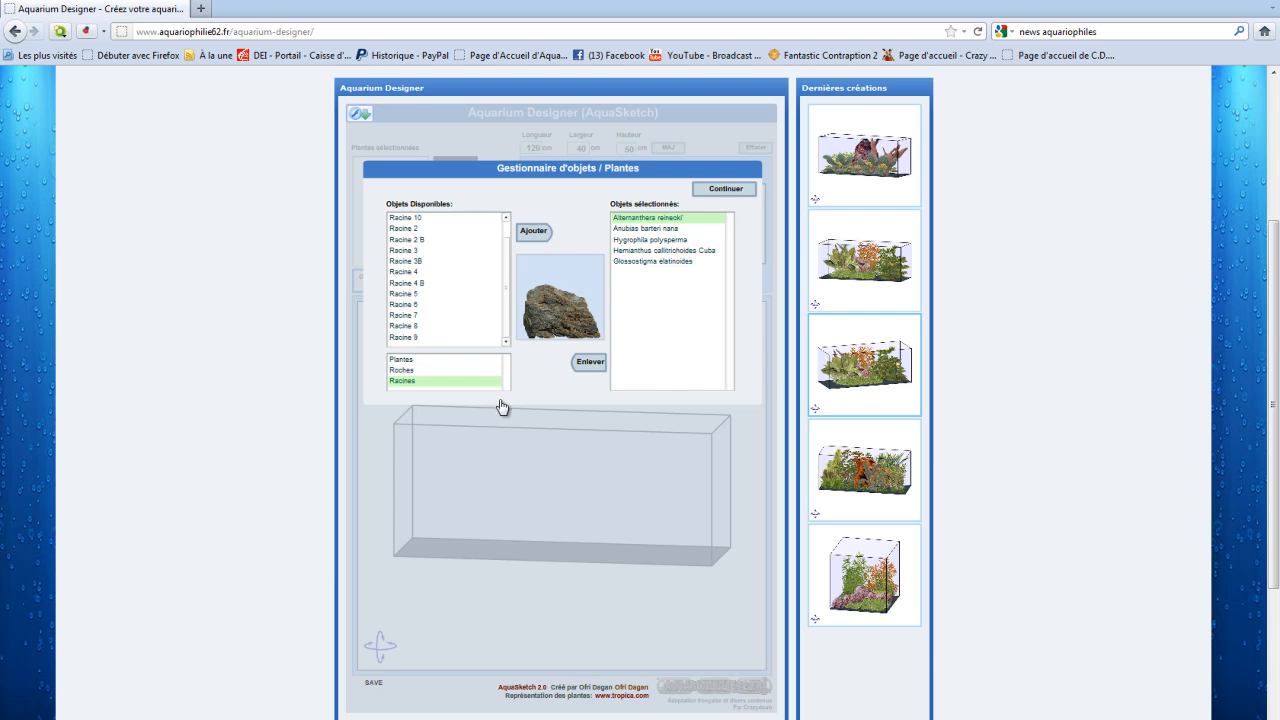
left_click(405, 239)
left_click(407, 251)
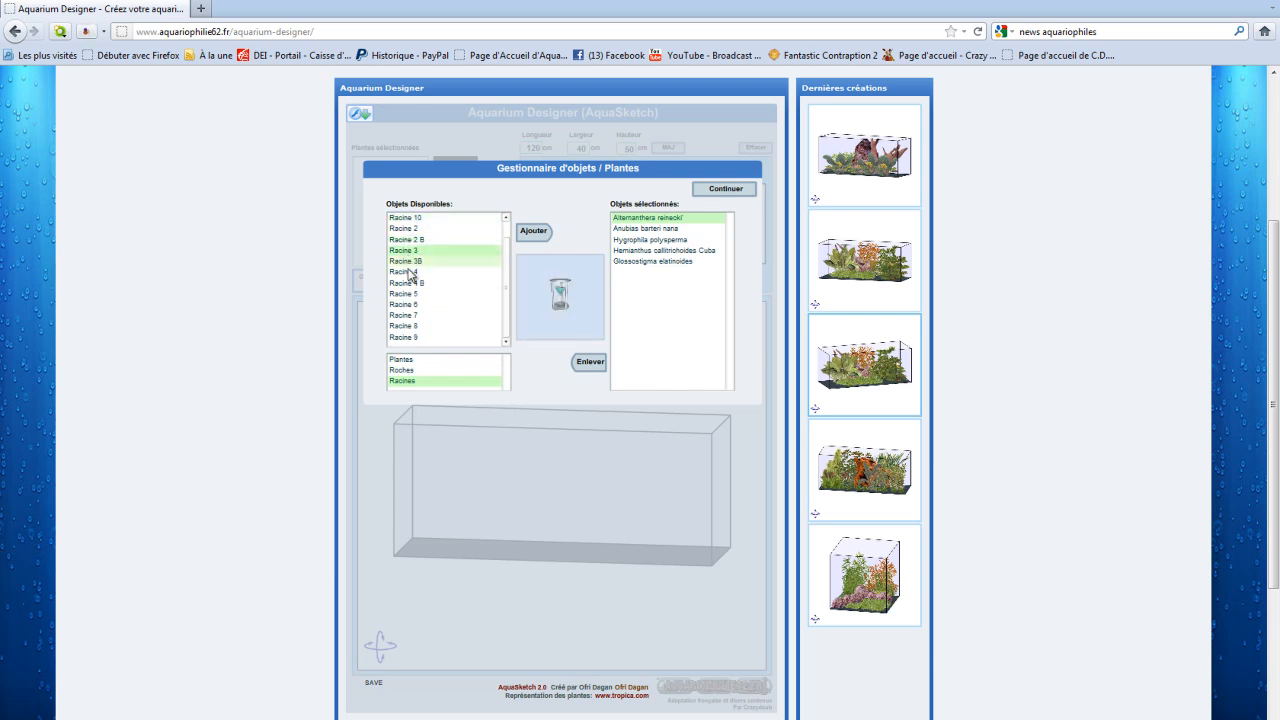
left_click(409, 272)
left_click(420, 294)
left_click(420, 304)
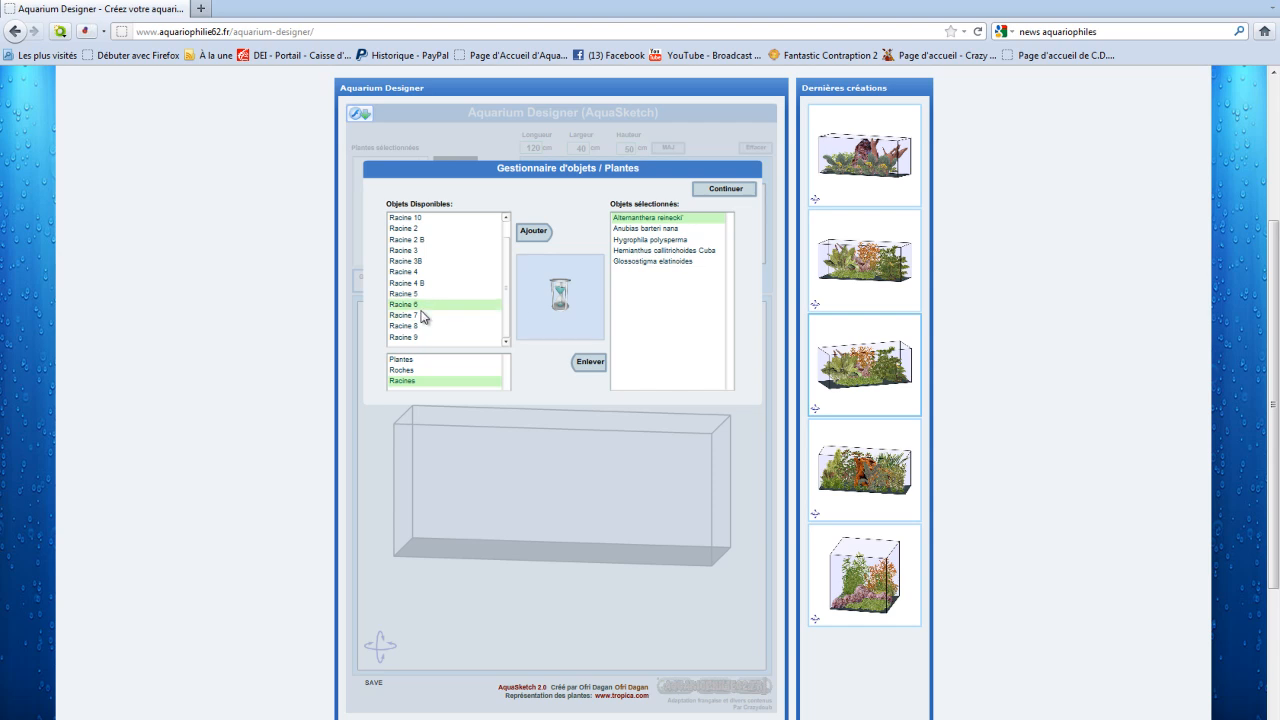
left_click(420, 326)
Step: Add the root Racine 6 to the selected objects and continue to the tank layout
left_click(420, 304)
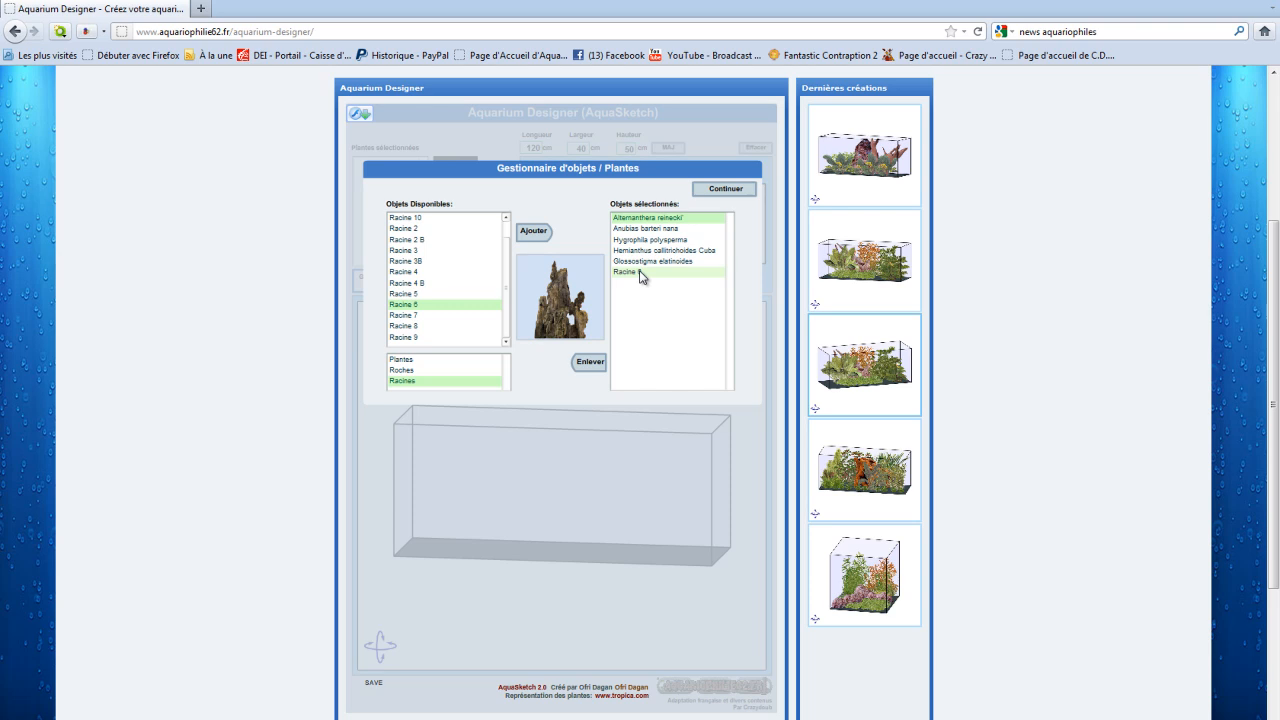
left_click(726, 189)
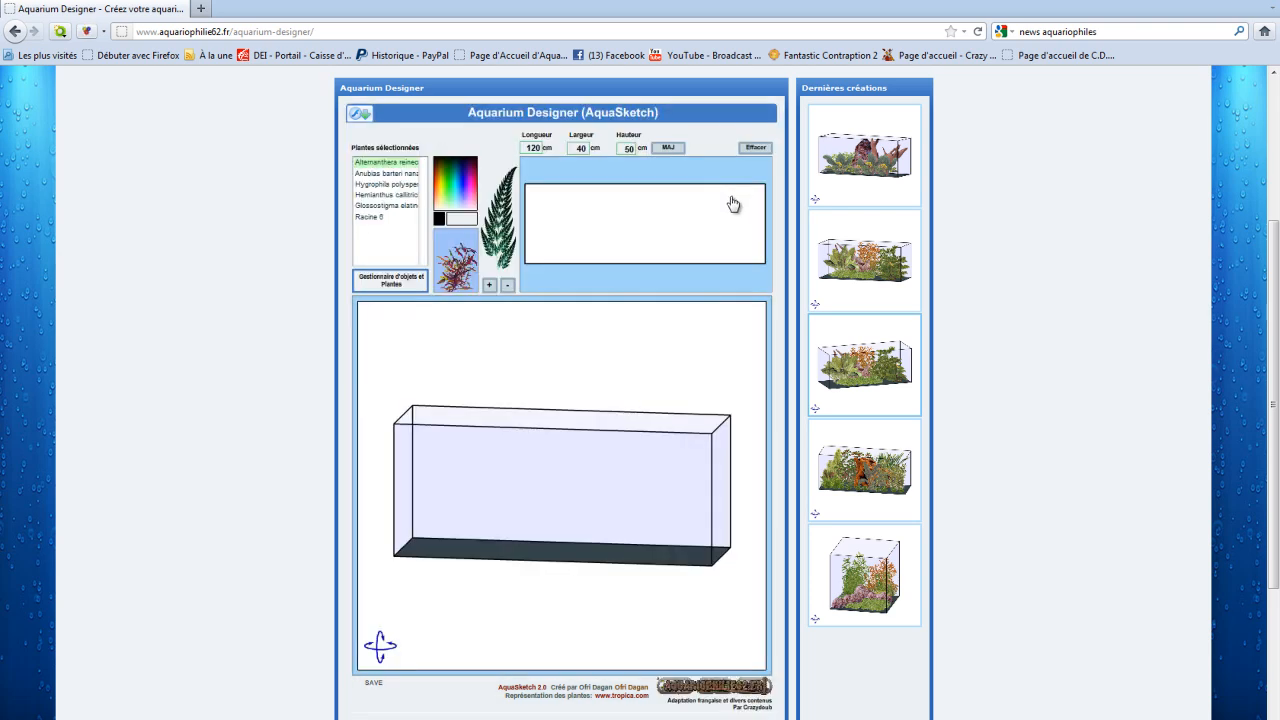
Step: Choose green as the marker colour and place two Alternanthera reinecki' plants along the tank's back left, making the second one larger
left_click(450, 174)
left_click(396, 163)
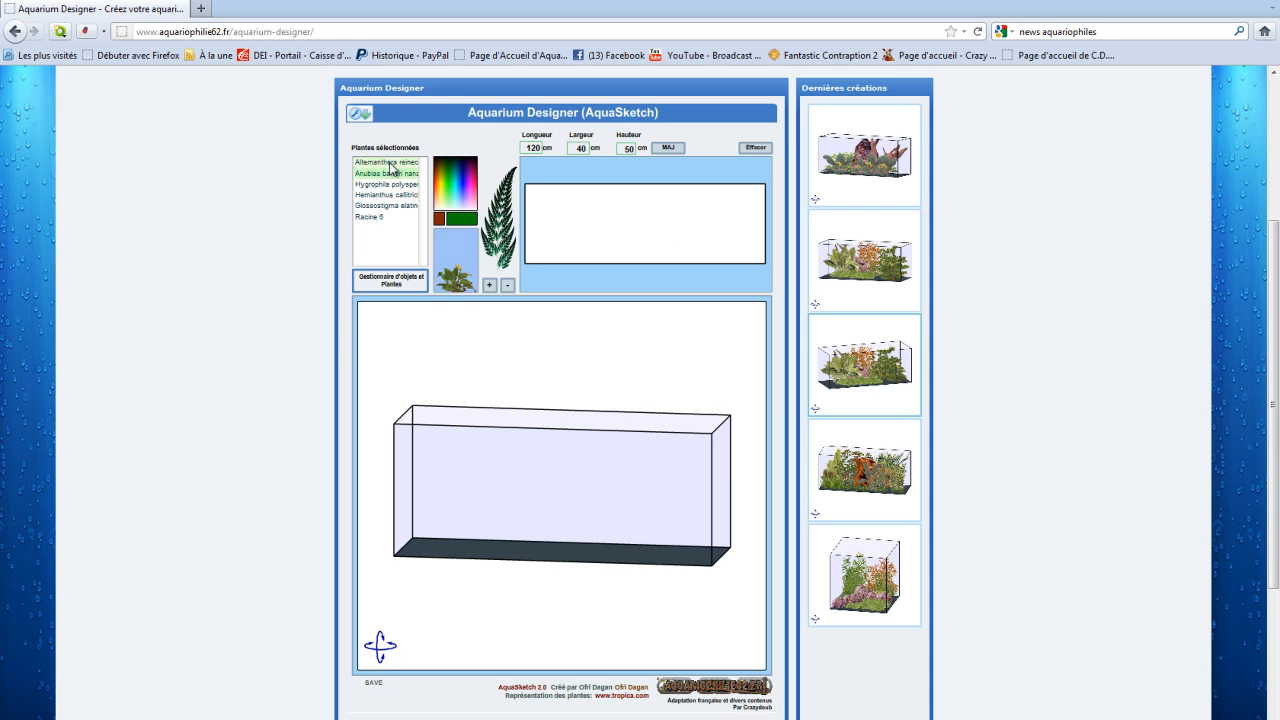
left_click(572, 200)
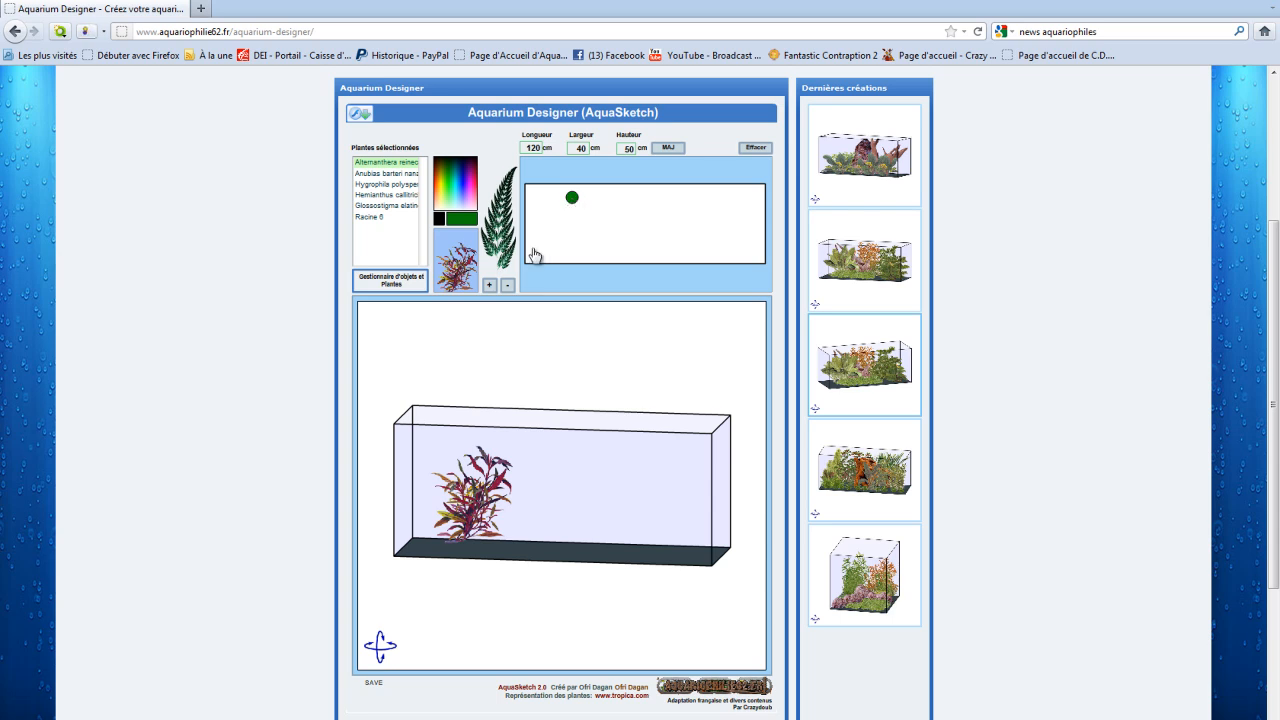
left_click(489, 286)
left_click(508, 286)
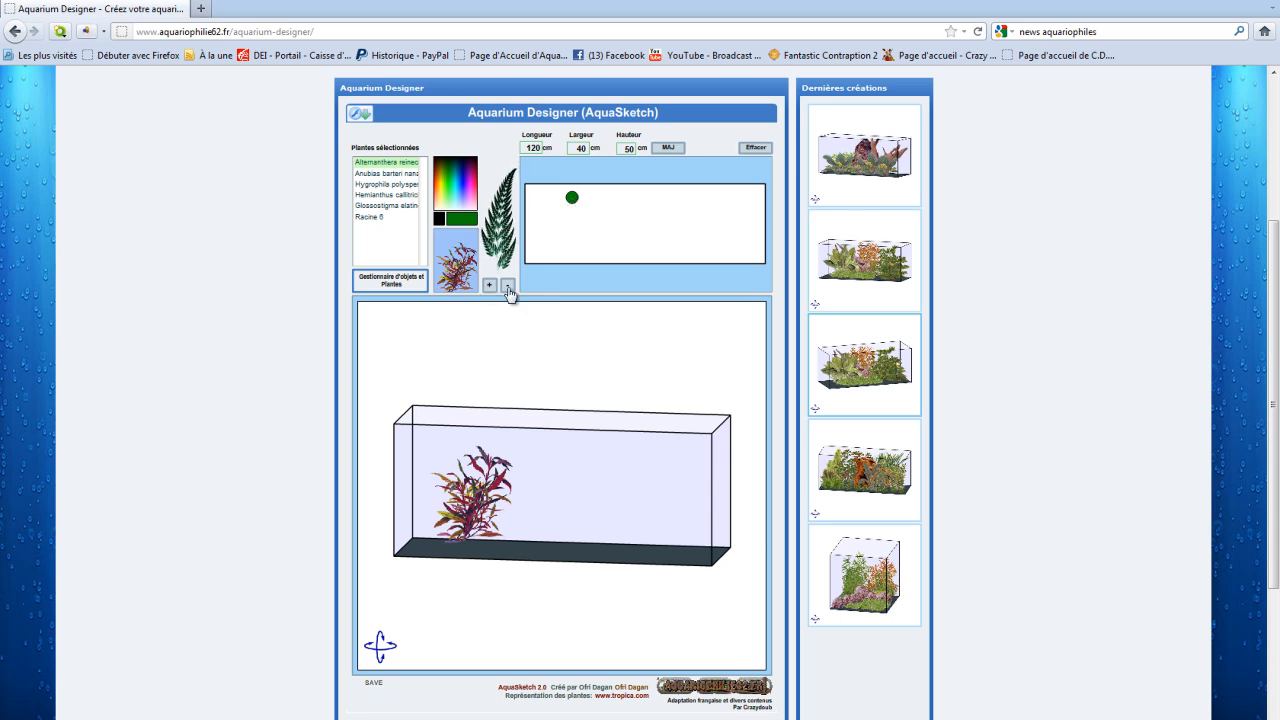
left_click(490, 286)
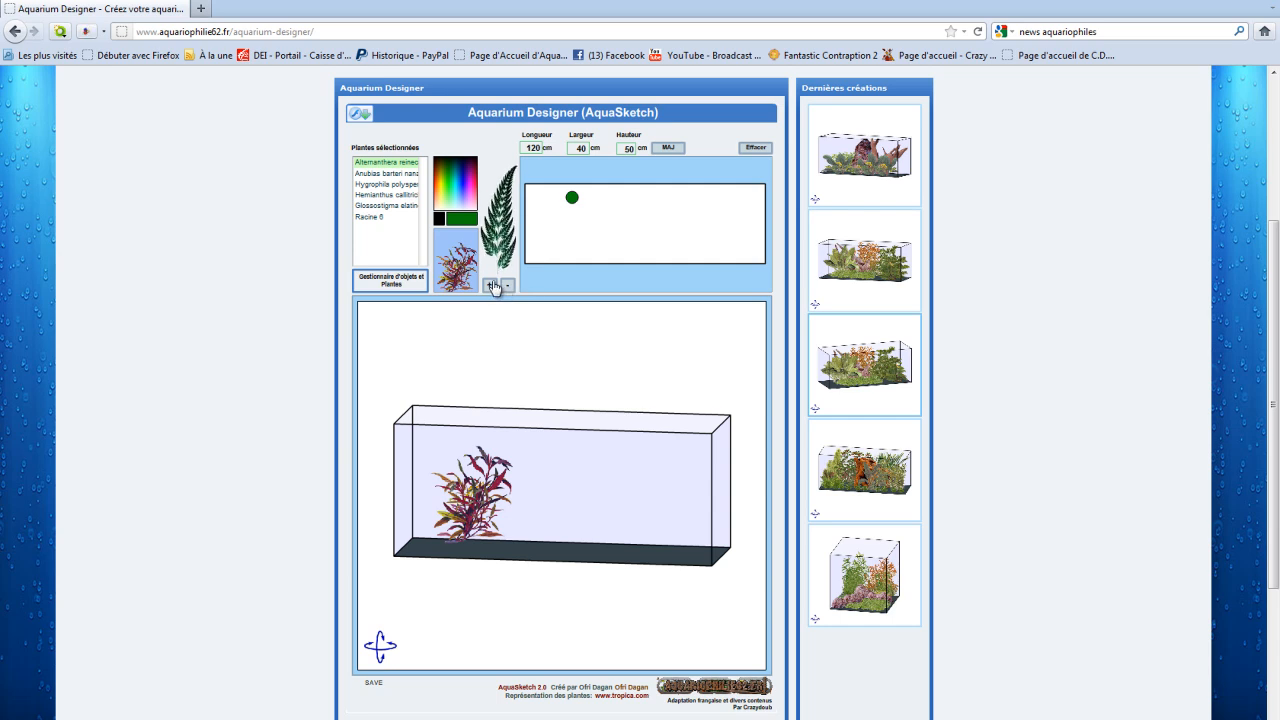
left_click(598, 199)
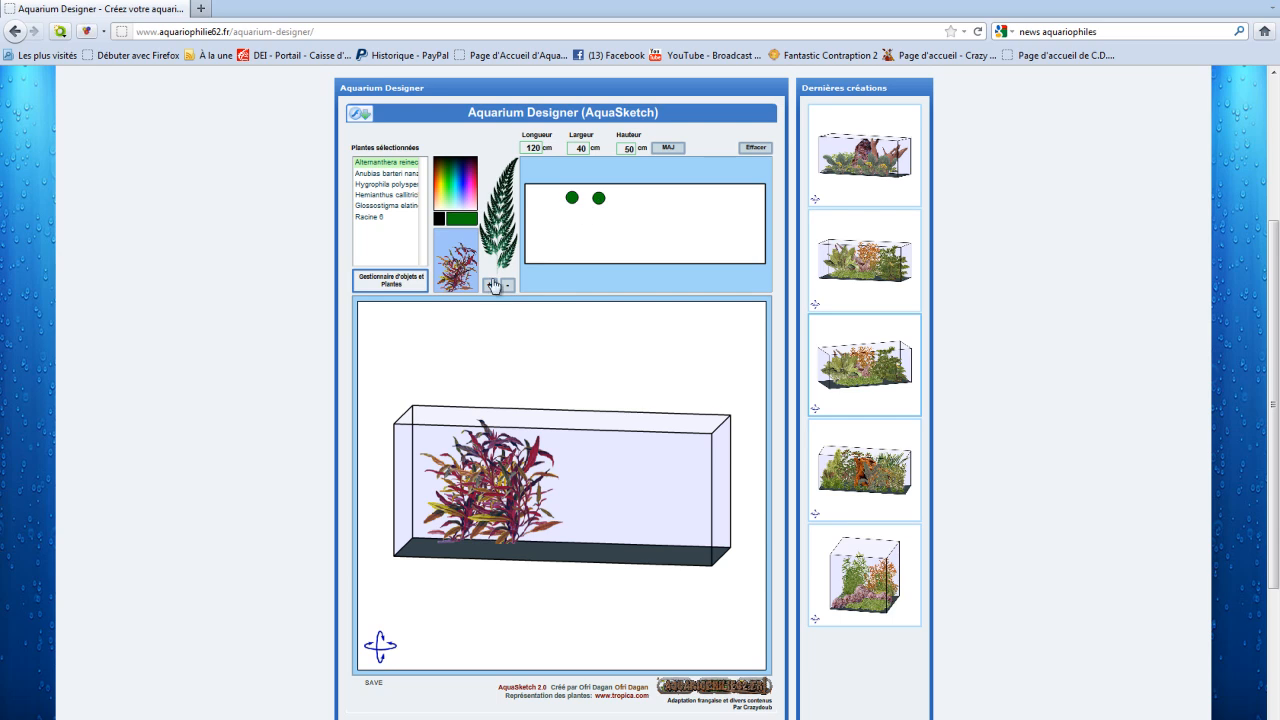
Step: Place two Anubias barteri nana plants in the tank's front left area, using a reduced plant size
left_click(386, 174)
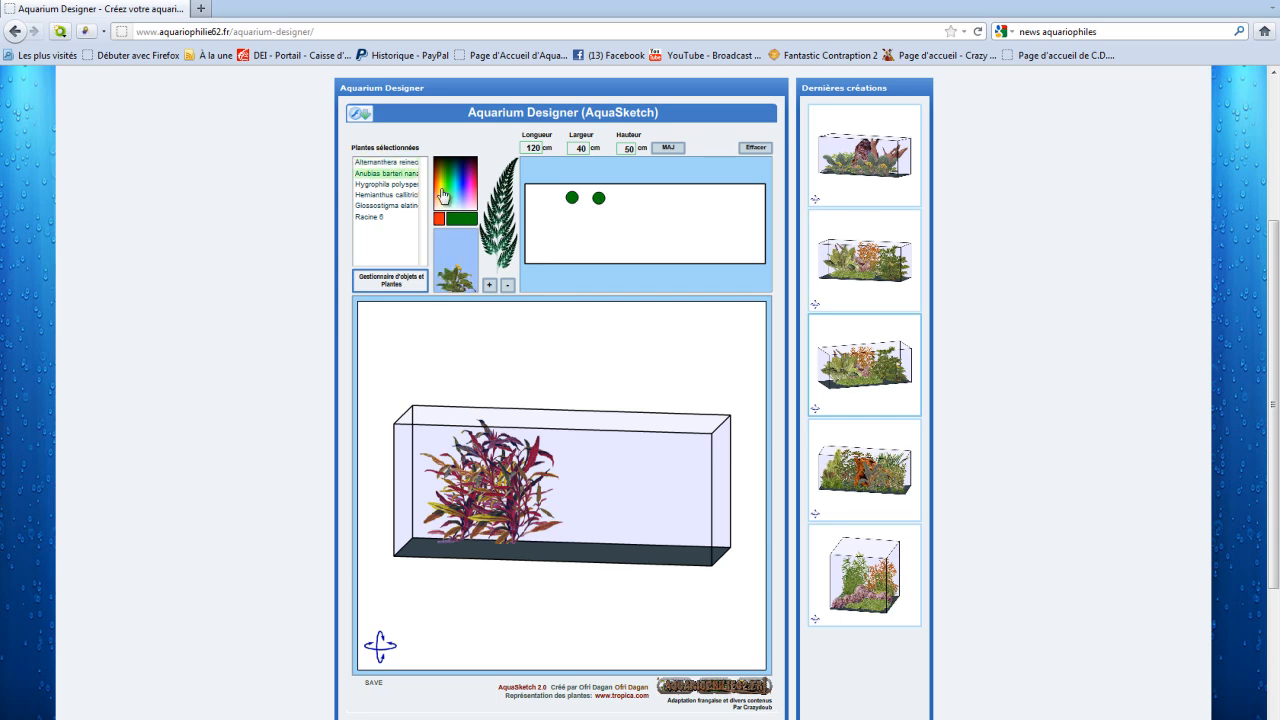
left_click(543, 240)
left_click(507, 286)
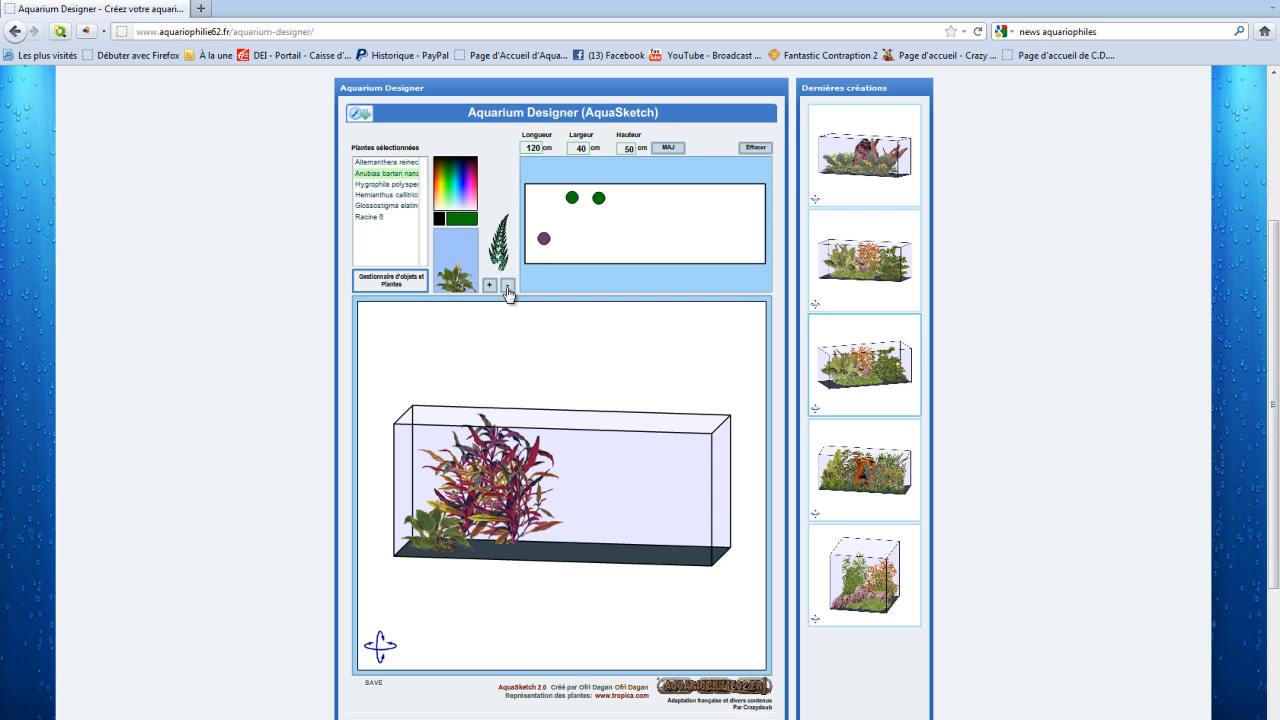
left_click(564, 244)
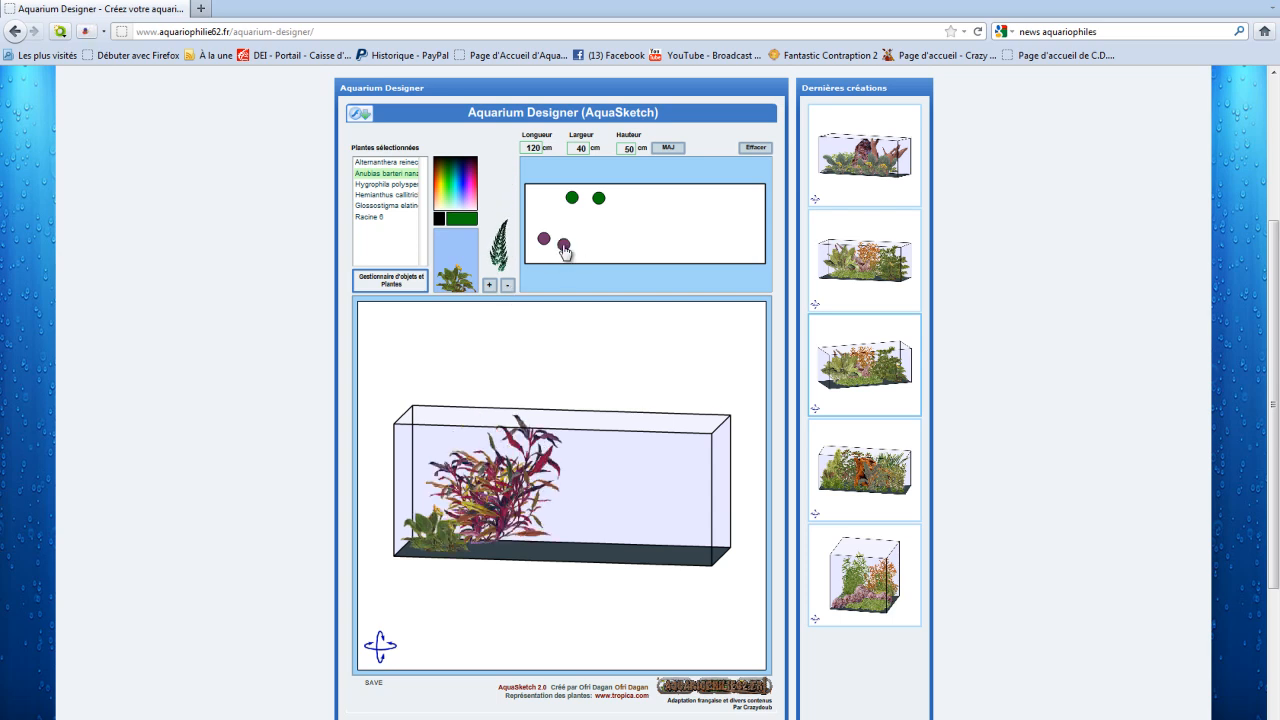
Step: Plant a dense group of enlarged Hygrophila polysperma at the back of the tank, just right of centre
left_click(388, 185)
left_click(489, 286)
left_click(631, 196)
left_click(687, 196)
left_click(657, 197)
left_click(676, 201)
left_click(643, 212)
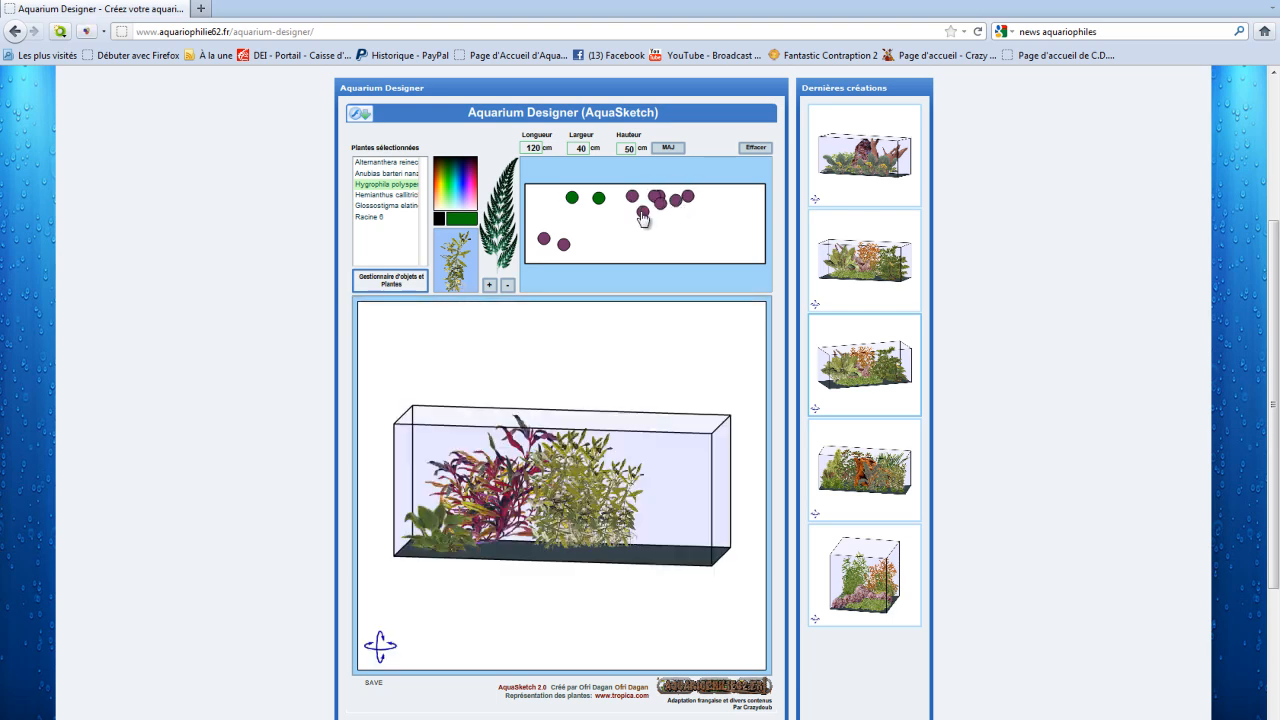
left_click(665, 214)
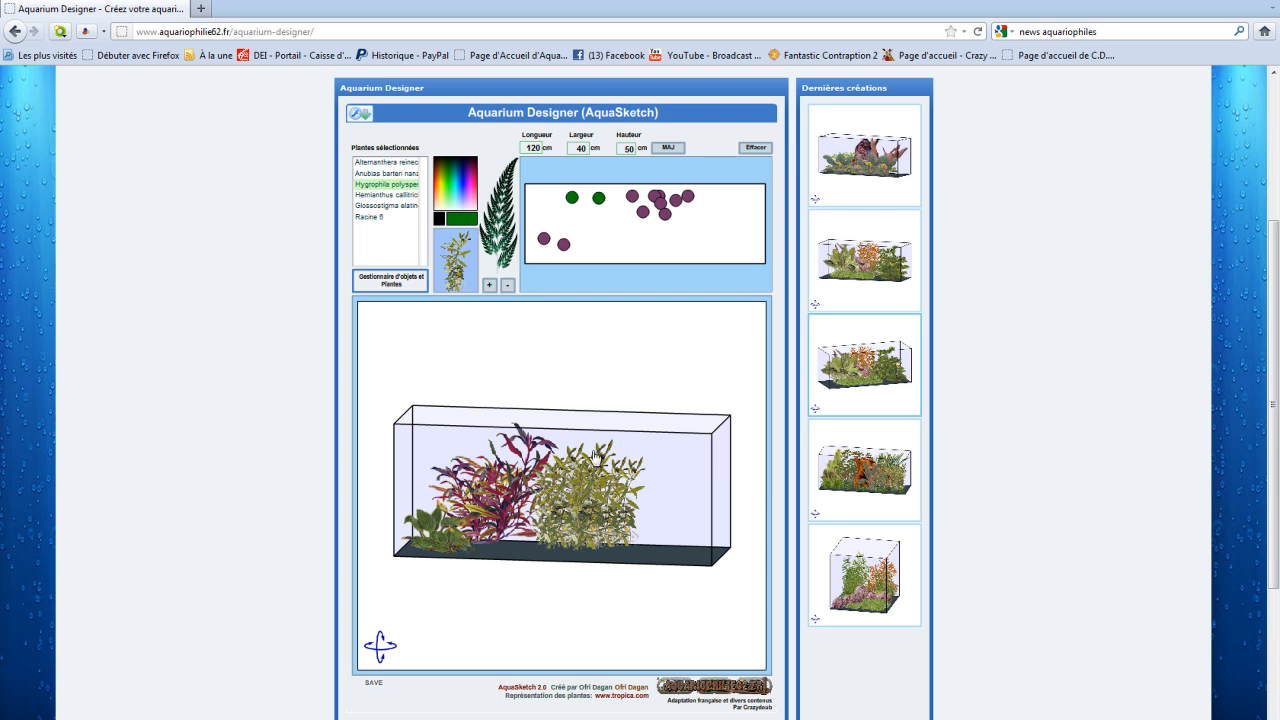
Step: Clear all plants from the tank and place the Racine 6 root at its centre
mouse_move(571, 494)
left_mouse_down()
mouse_move(526, 534)
mouse_move(449, 523)
mouse_move(576, 511)
left_mouse_up()
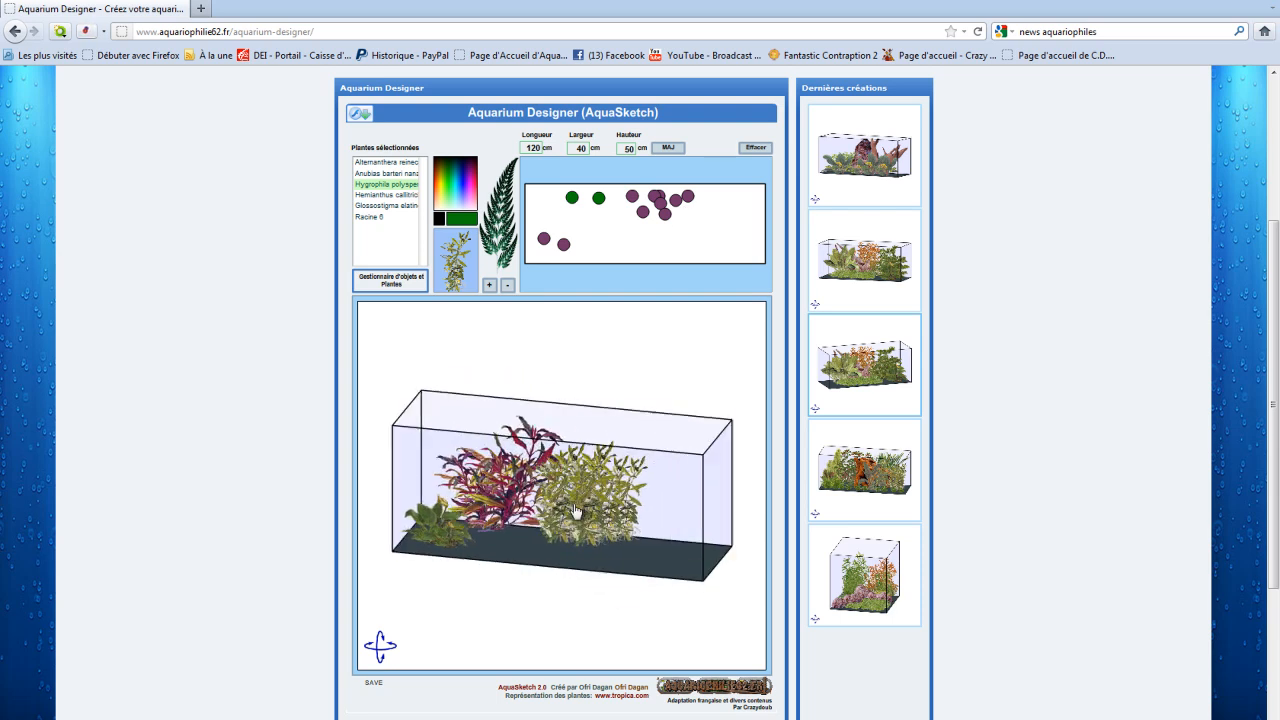
left_click(450, 178)
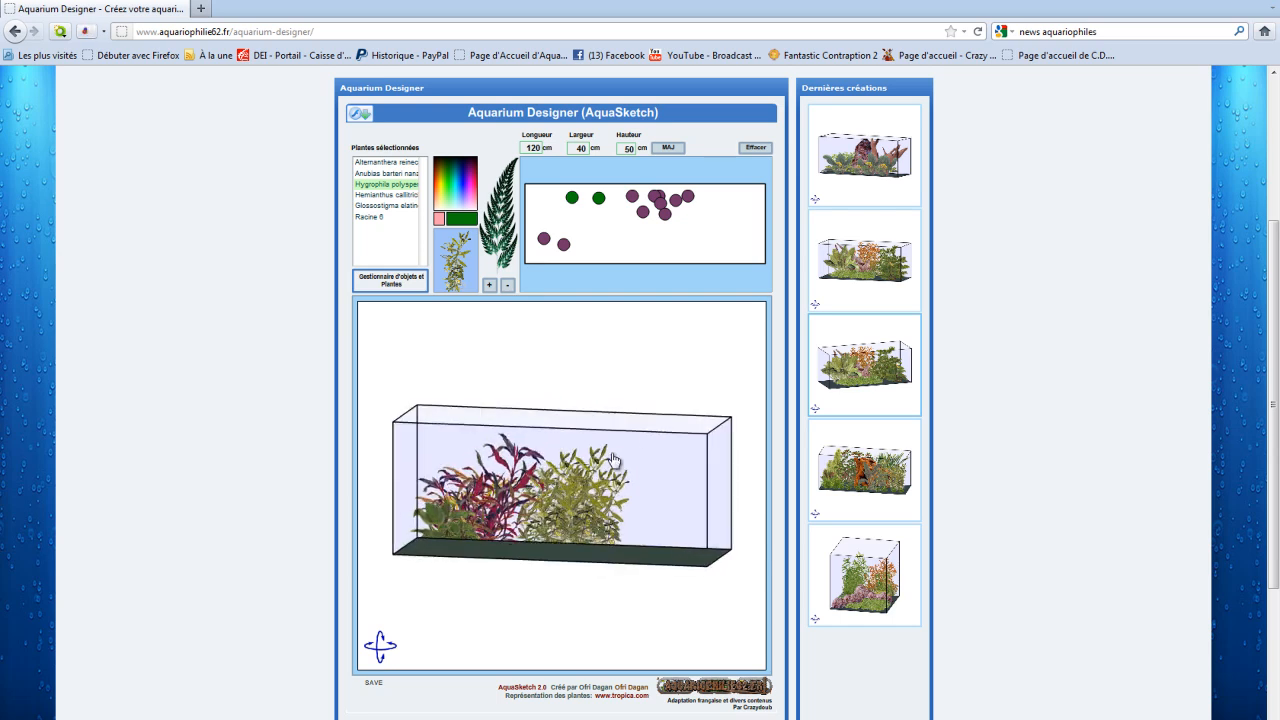
left_click_drag(565, 524, 654, 526)
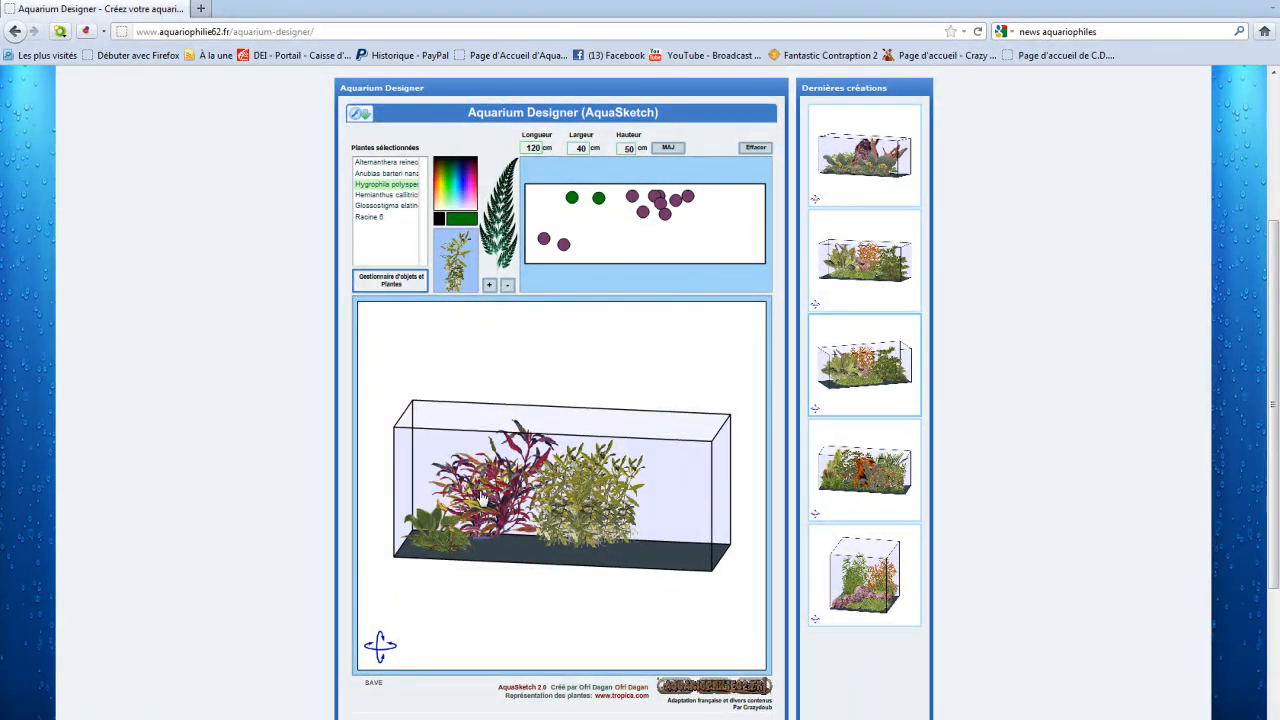
left_click(758, 150)
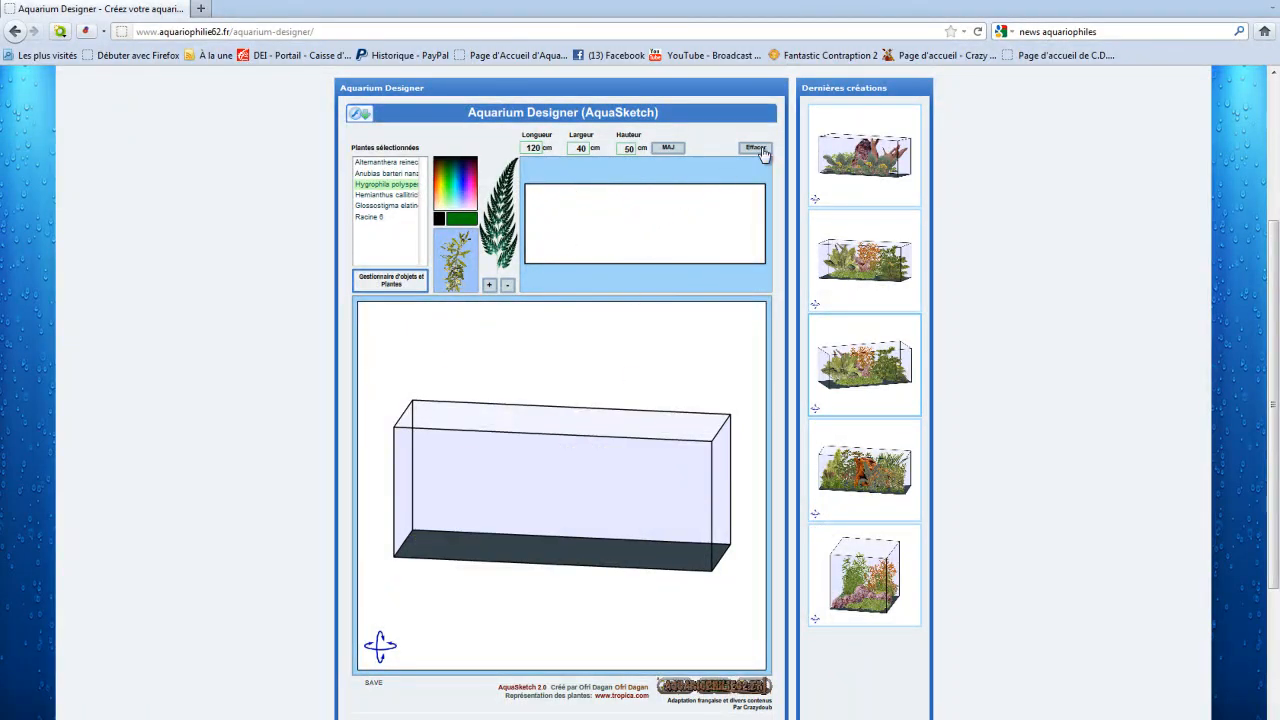
left_click(380, 217)
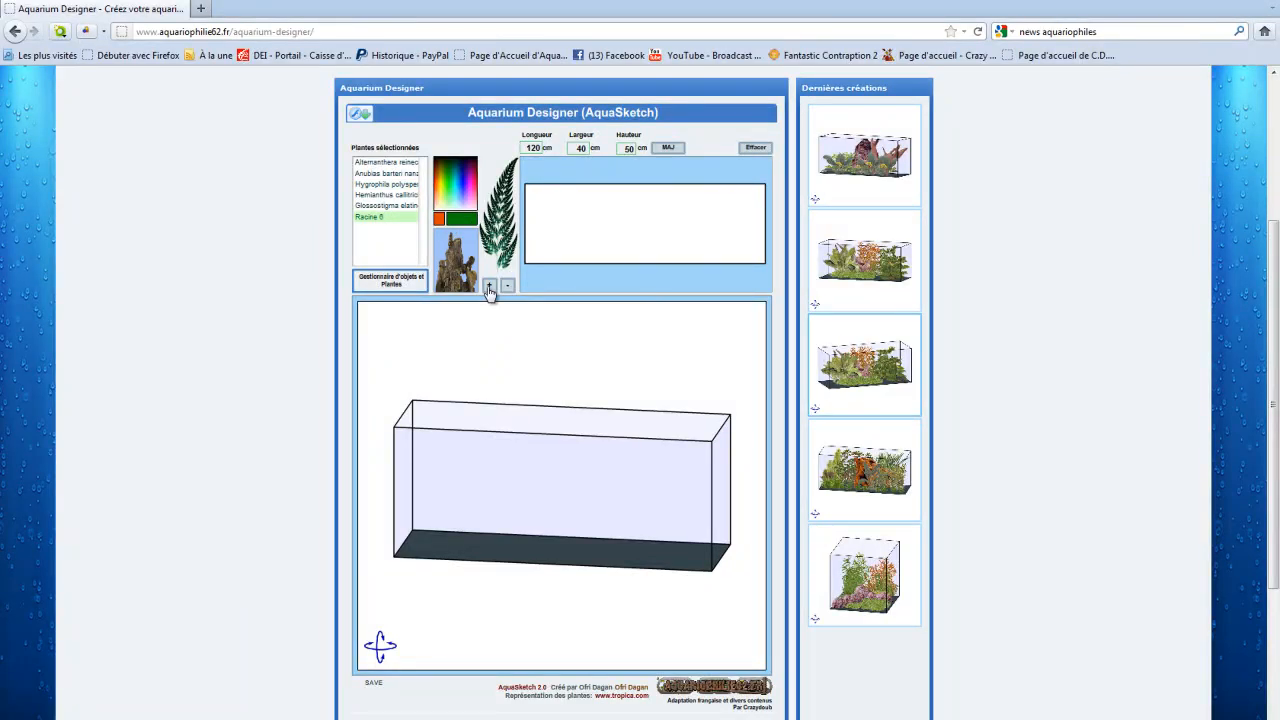
left_click(644, 226)
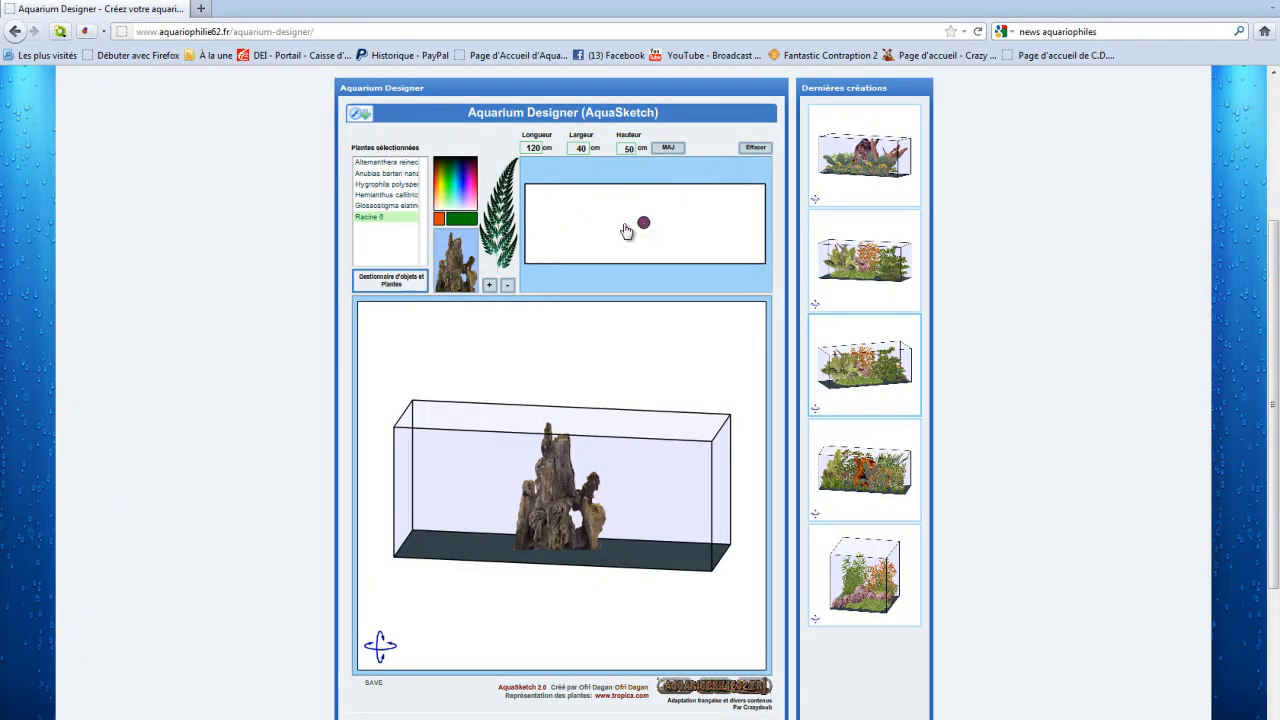
Step: Plant Alternanthera reinecki' behind the root on the left and a group of Hygrophila polysperma behind it on the right
left_click(393, 163)
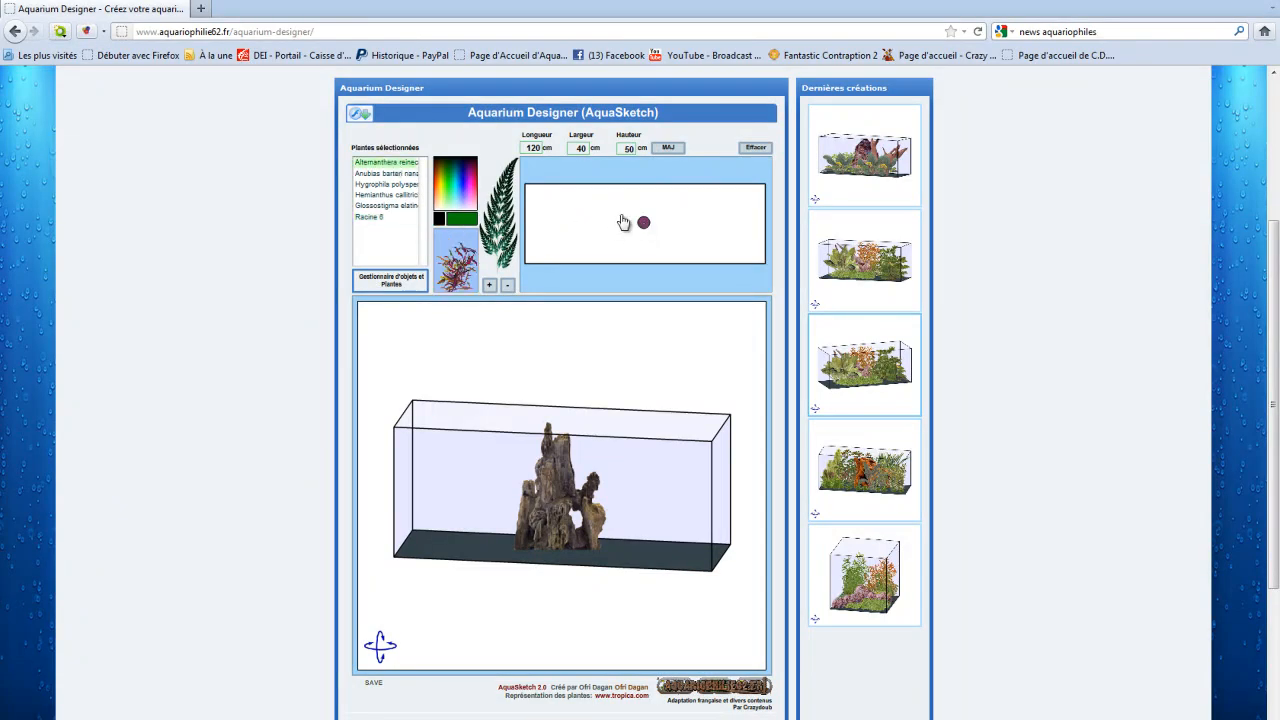
left_click(578, 200)
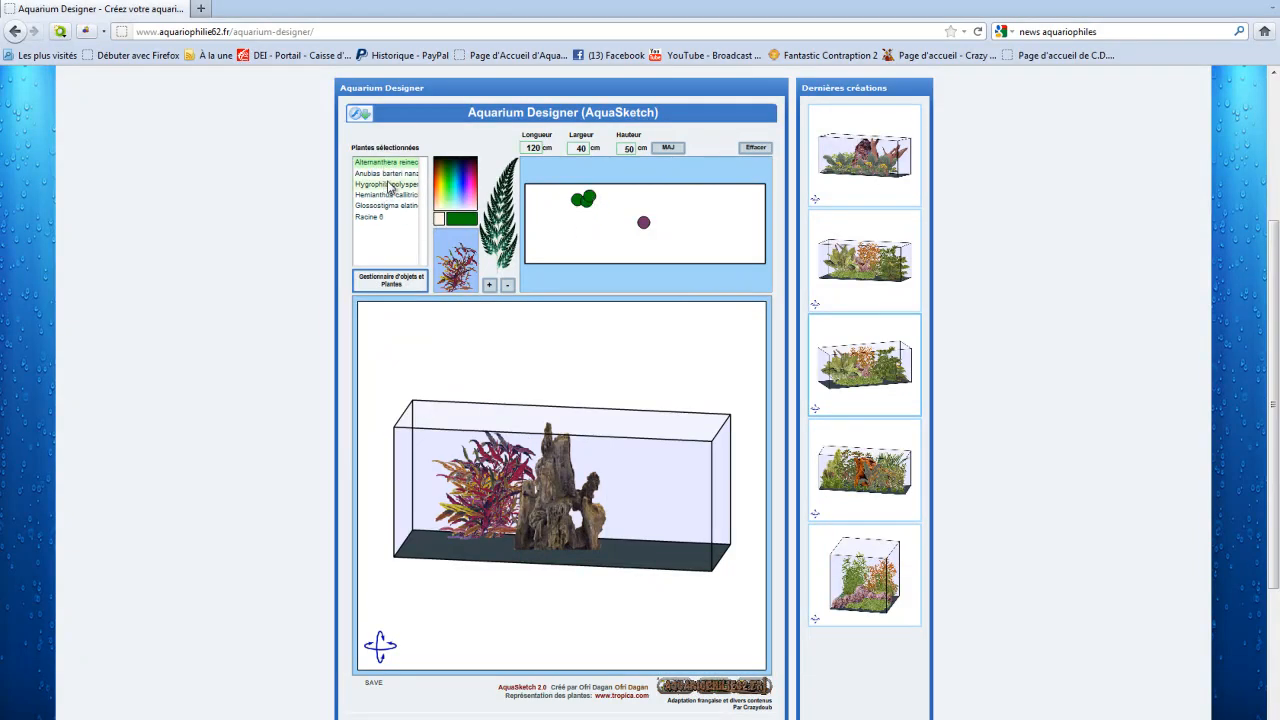
left_click(422, 185)
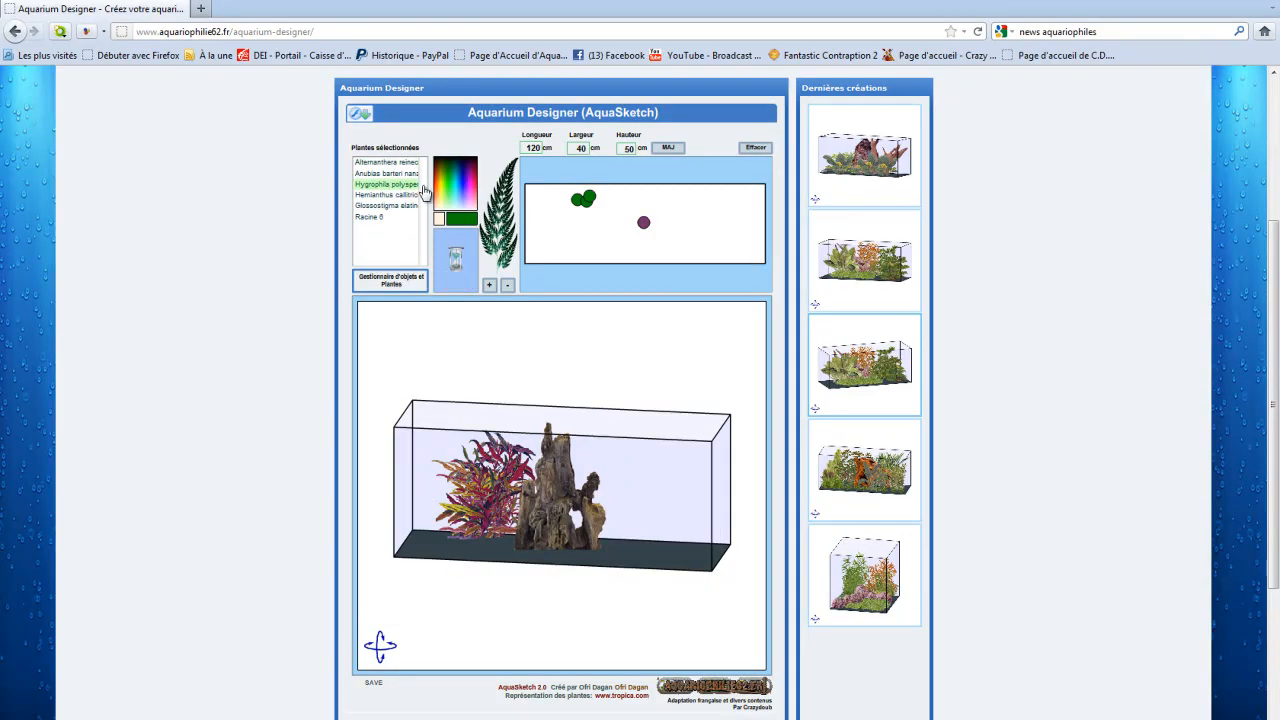
left_click(658, 196)
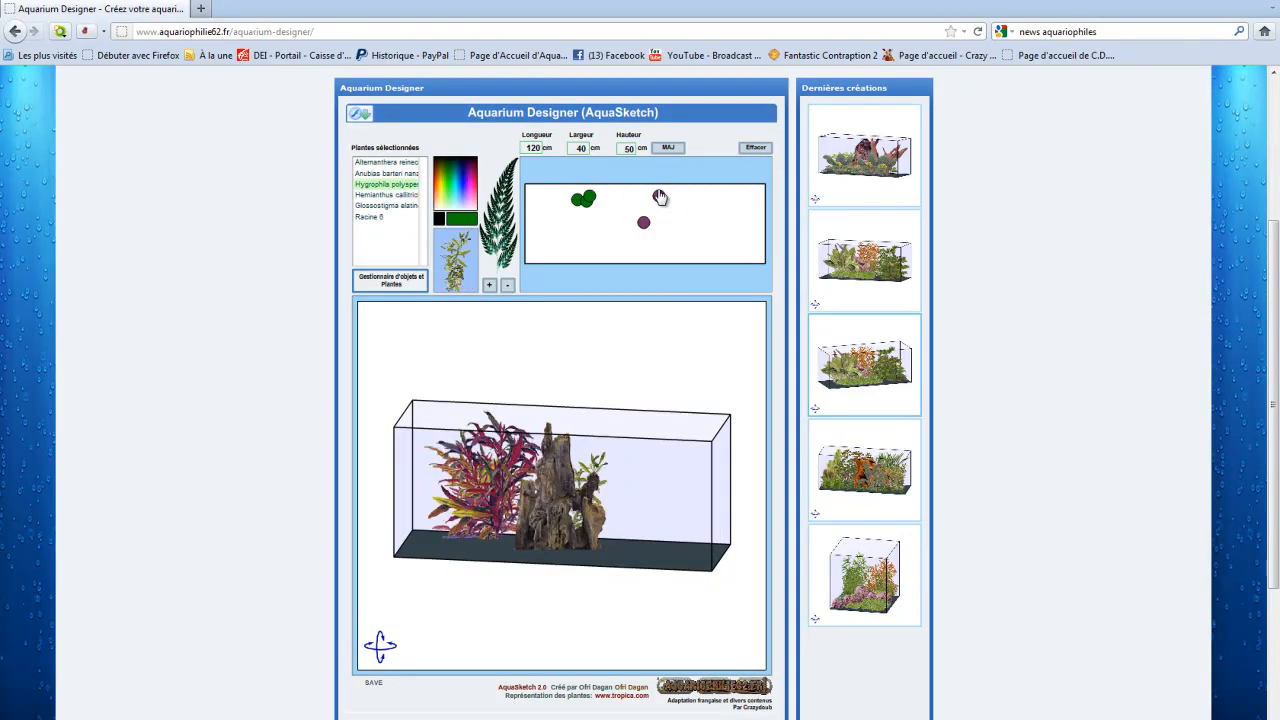
left_click(667, 207)
left_click(679, 196)
left_click(641, 196)
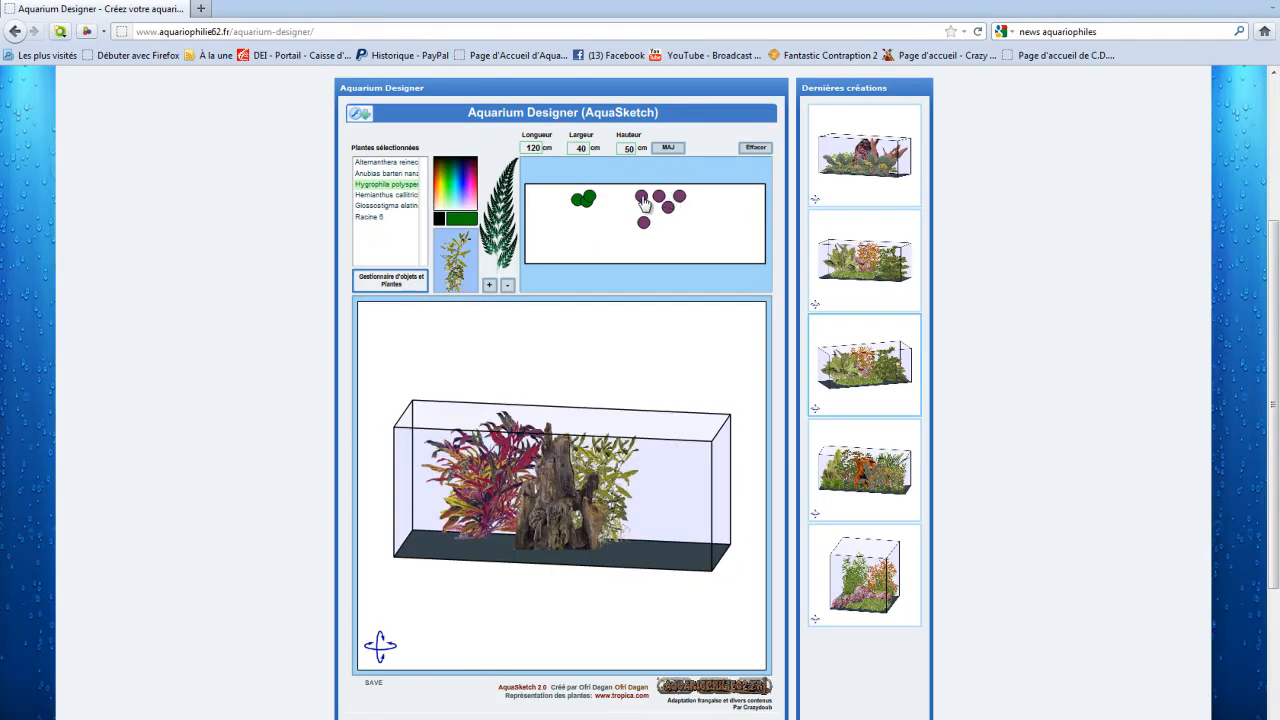
left_click(685, 212)
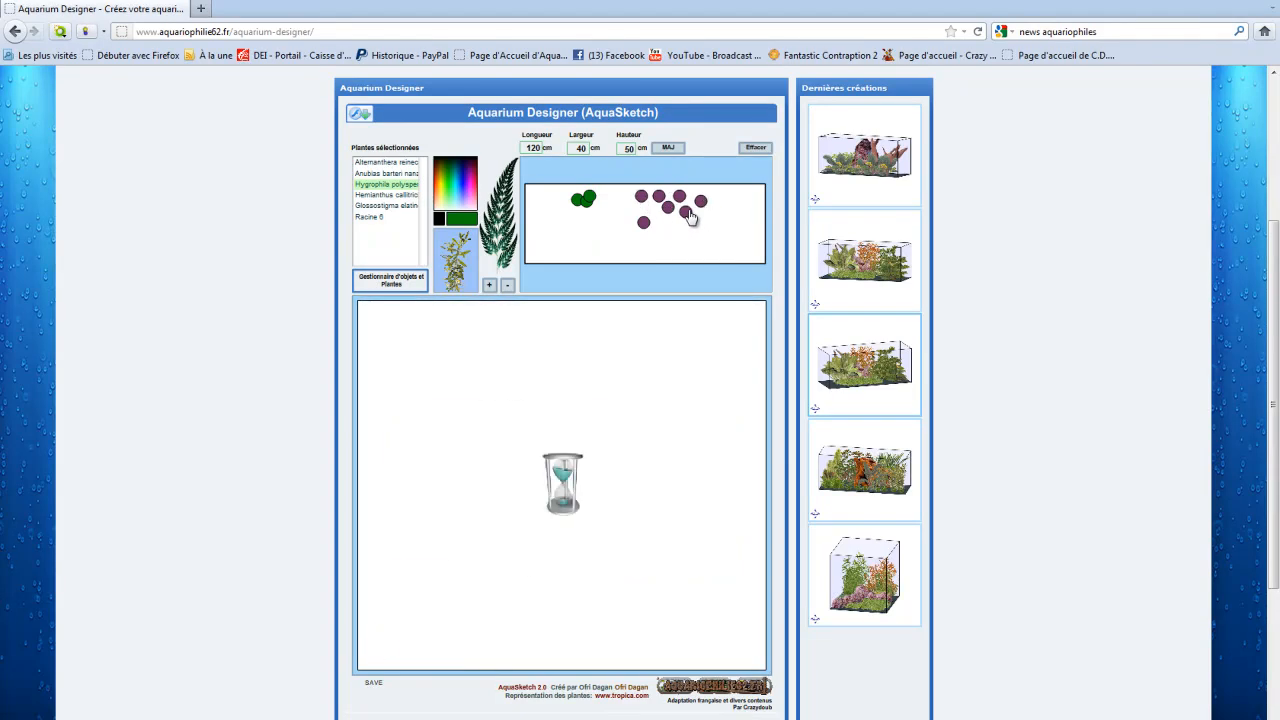
left_click(701, 201)
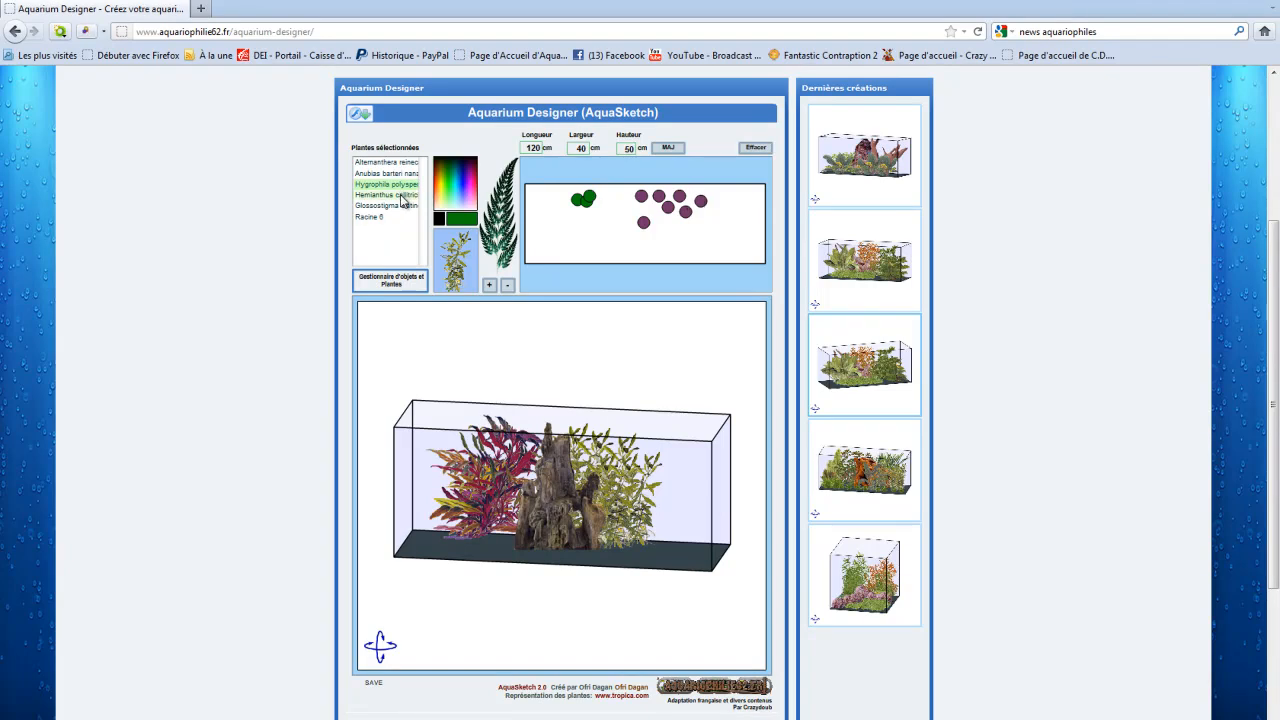
Step: Plant a Hemianthus carpet along the tank's front and around both sides of the taller plants
left_click(396, 195)
left_click(565, 233)
left_click(583, 234)
left_click(581, 252)
left_click(612, 246)
left_click(617, 251)
left_click(638, 247)
left_click(653, 252)
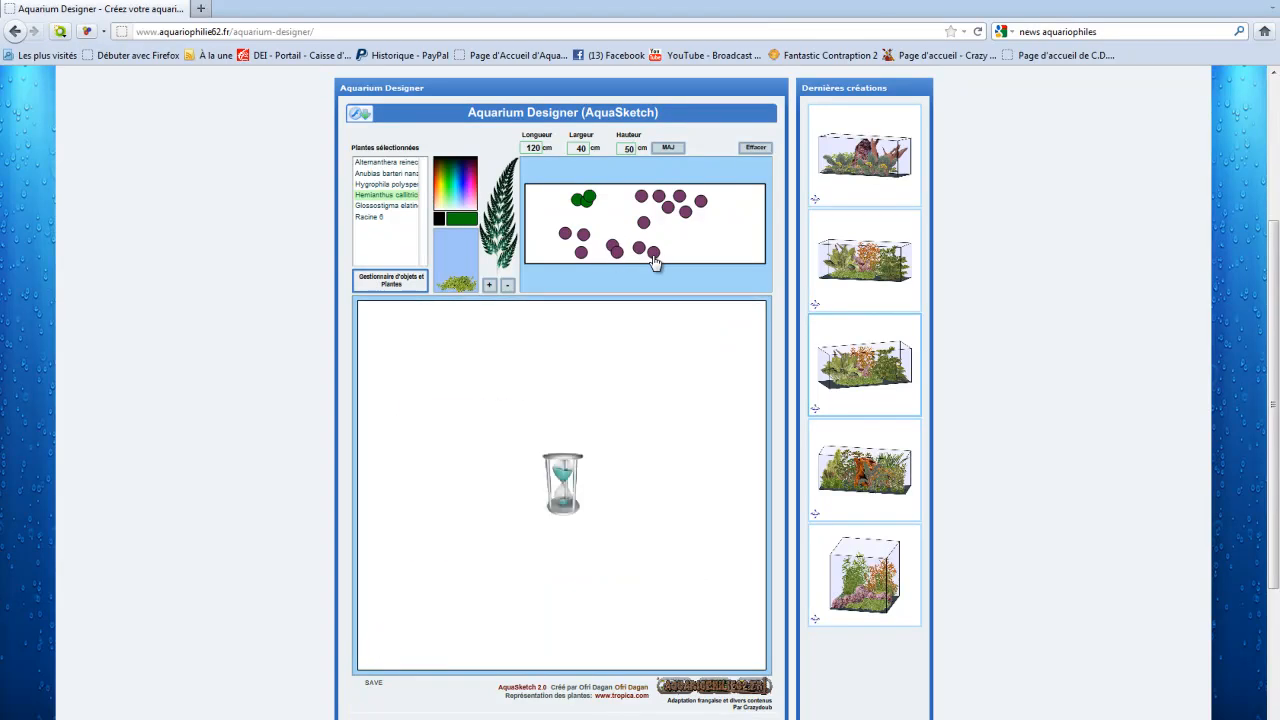
left_click(665, 239)
left_click(682, 246)
left_click(669, 252)
left_click(703, 223)
left_click(718, 209)
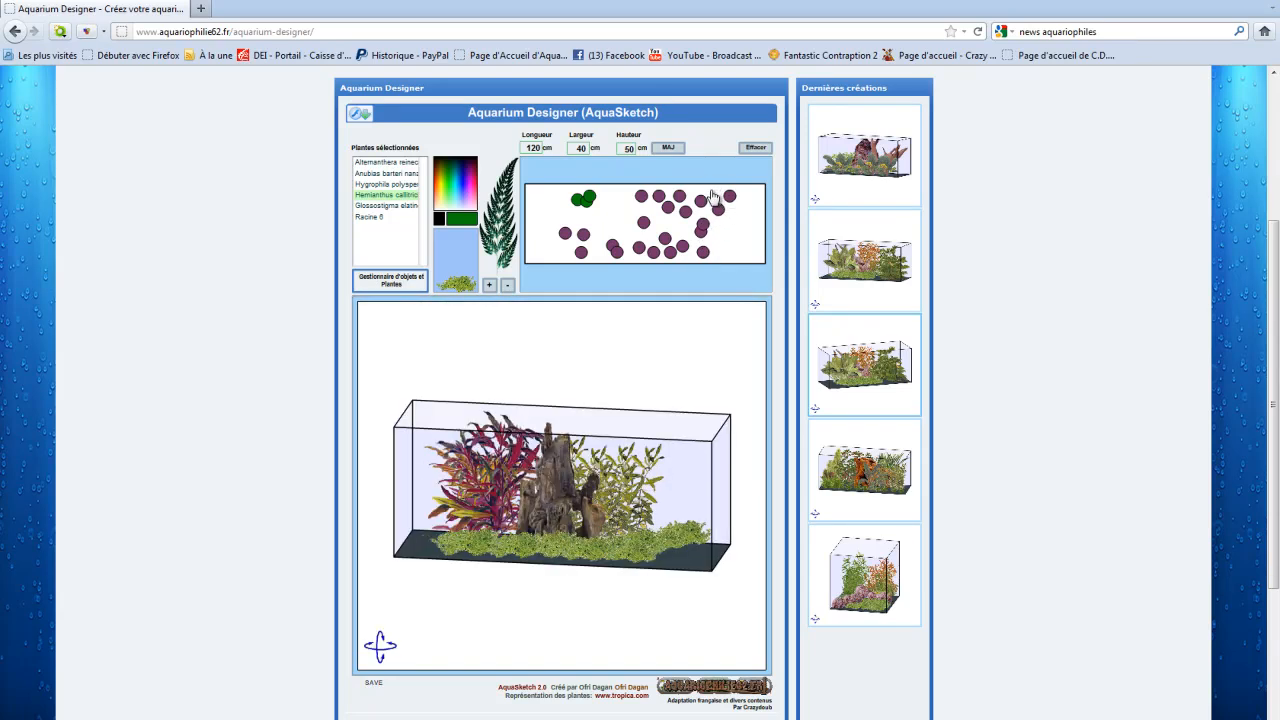
left_click(555, 217)
left_click(550, 196)
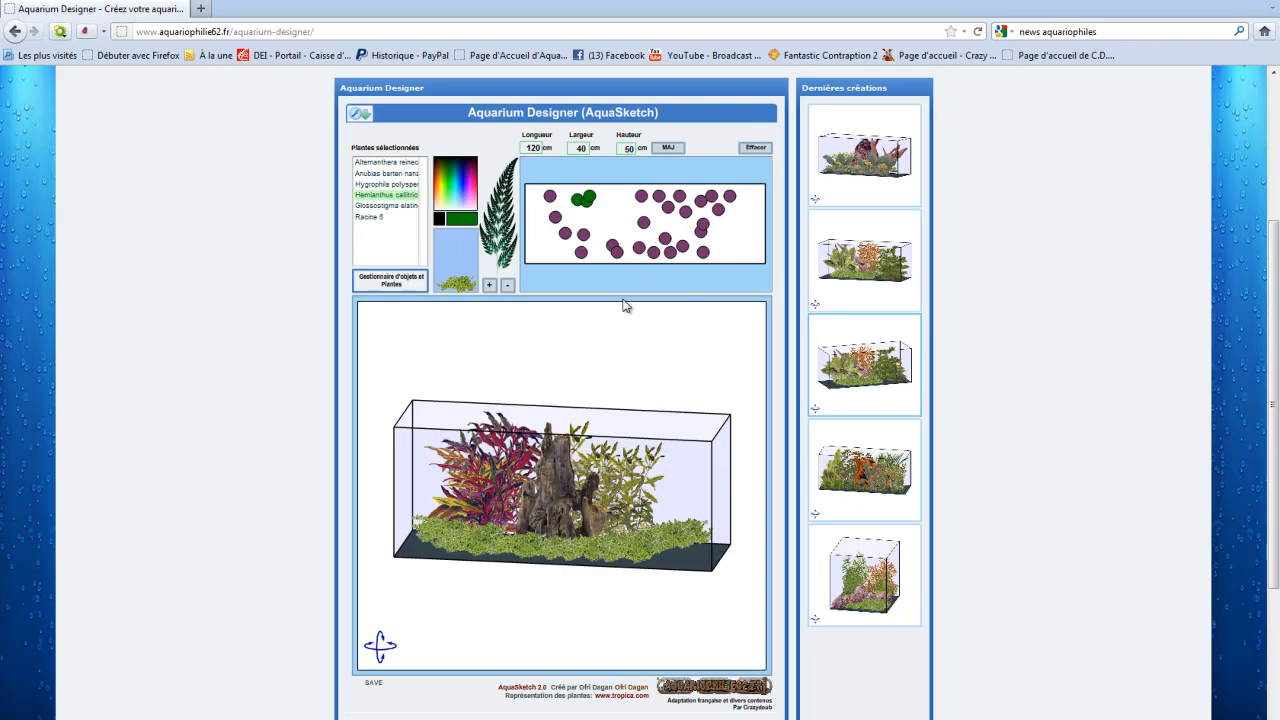
Step: Fill the far right and far left ends of the tank with groups of Glossostigma
left_click(388, 205)
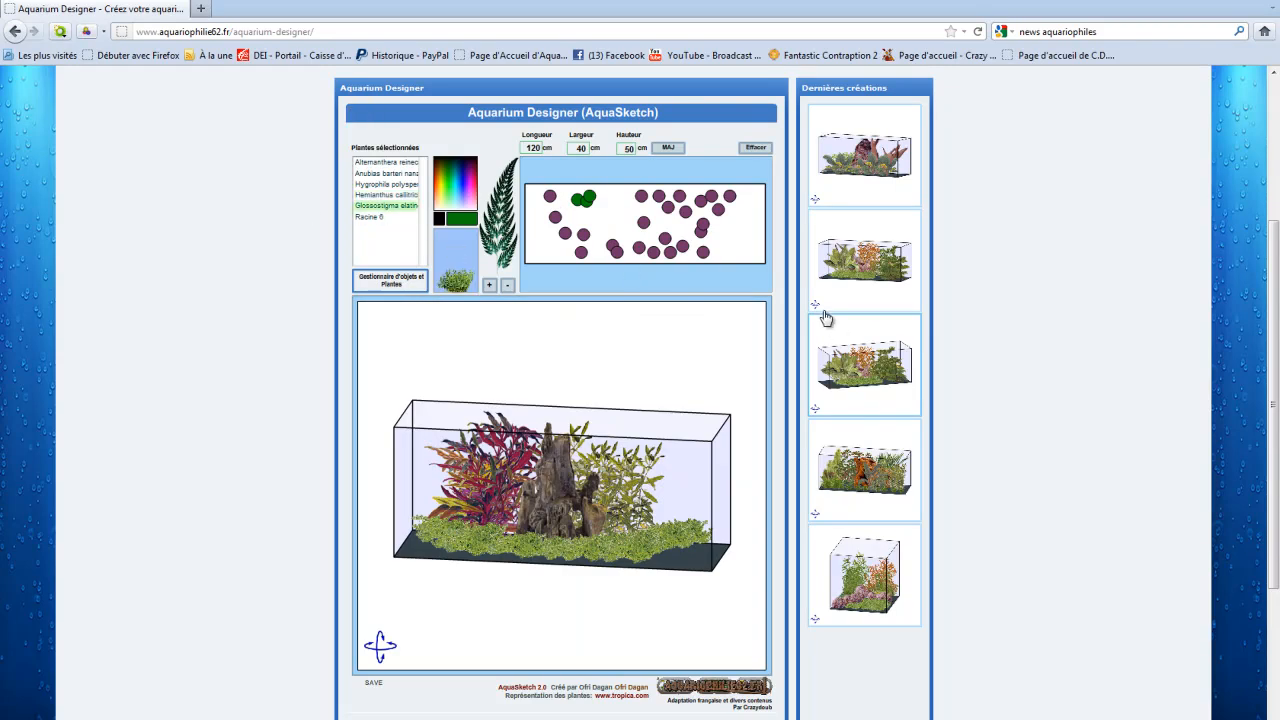
left_click(724, 239)
left_click(724, 252)
left_click(746, 250)
left_click(746, 226)
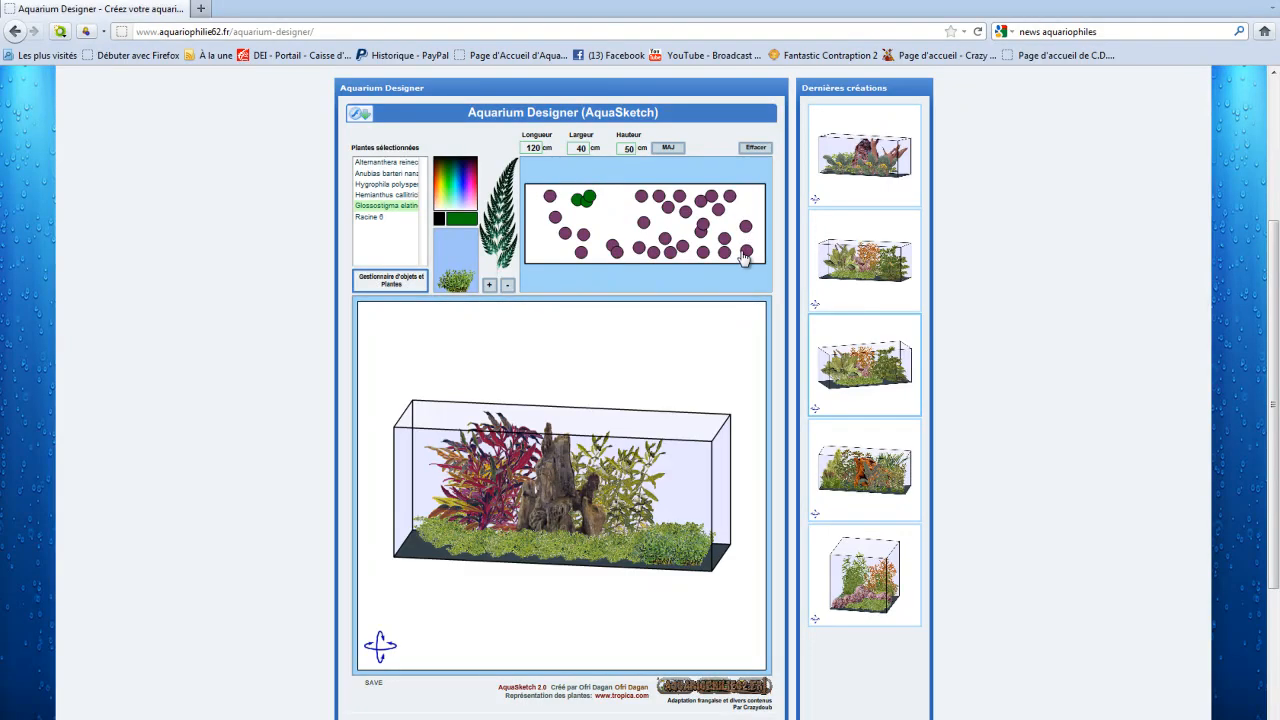
left_click(748, 203)
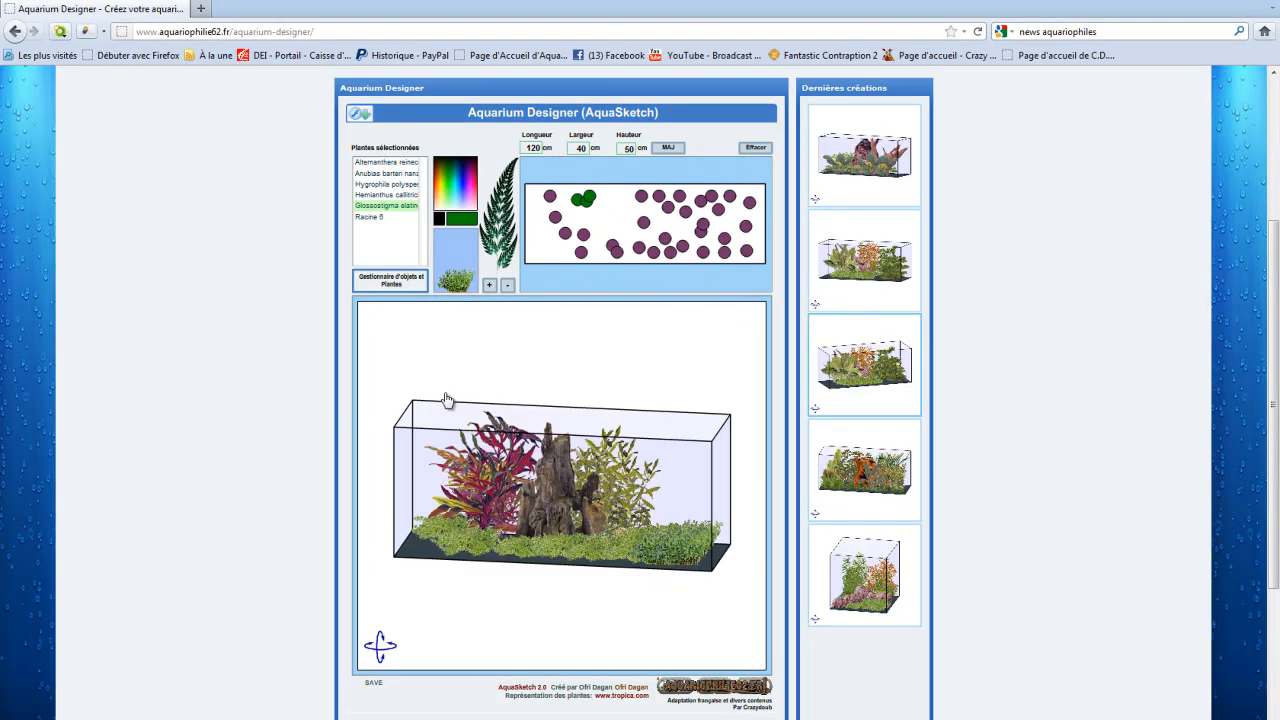
left_click(556, 252)
left_click(538, 248)
left_click(545, 227)
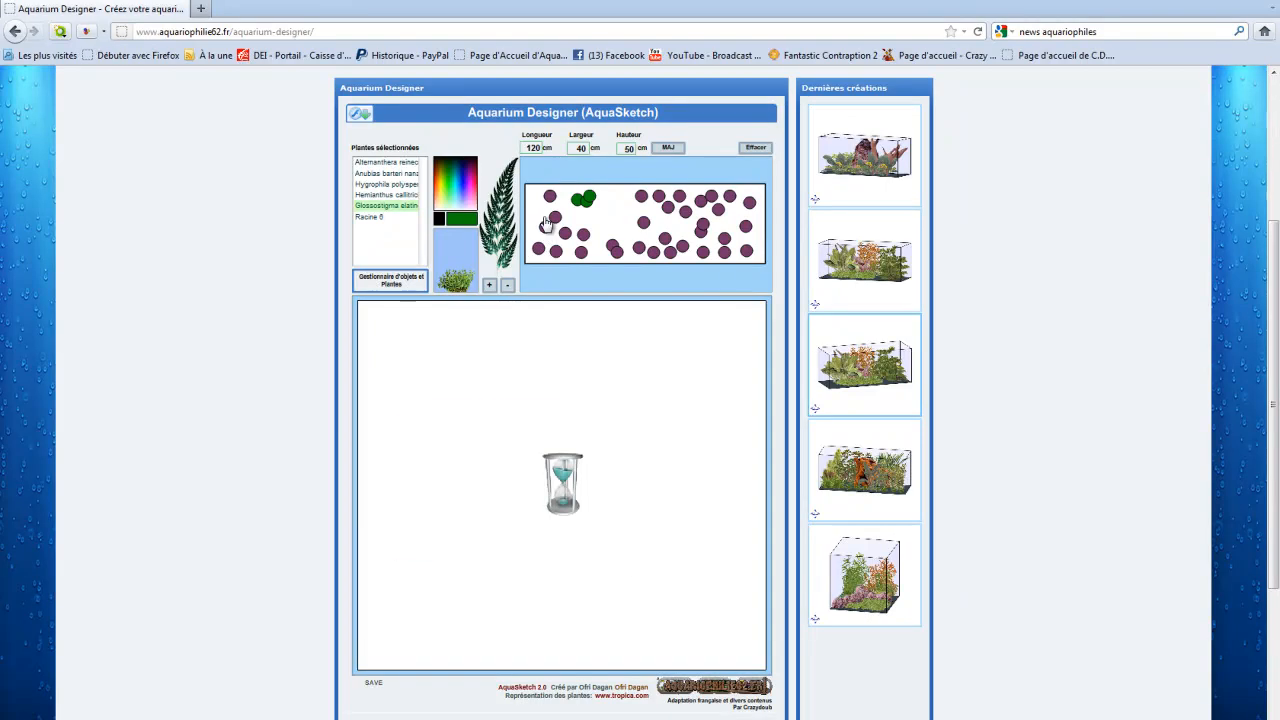
left_click(536, 210)
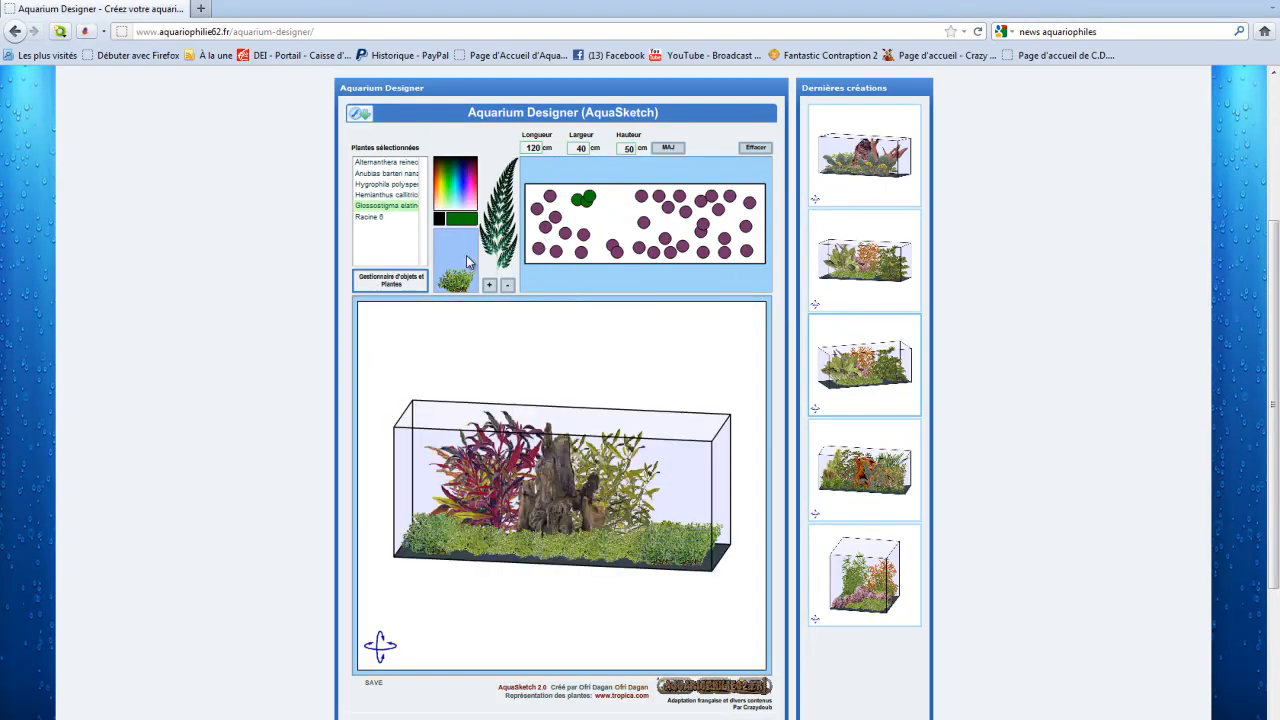
Step: Set the Glossostigma marker colour to blue and add one more of these plants at the tank's left end
left_click(463, 182)
left_click(462, 186)
left_click(534, 233)
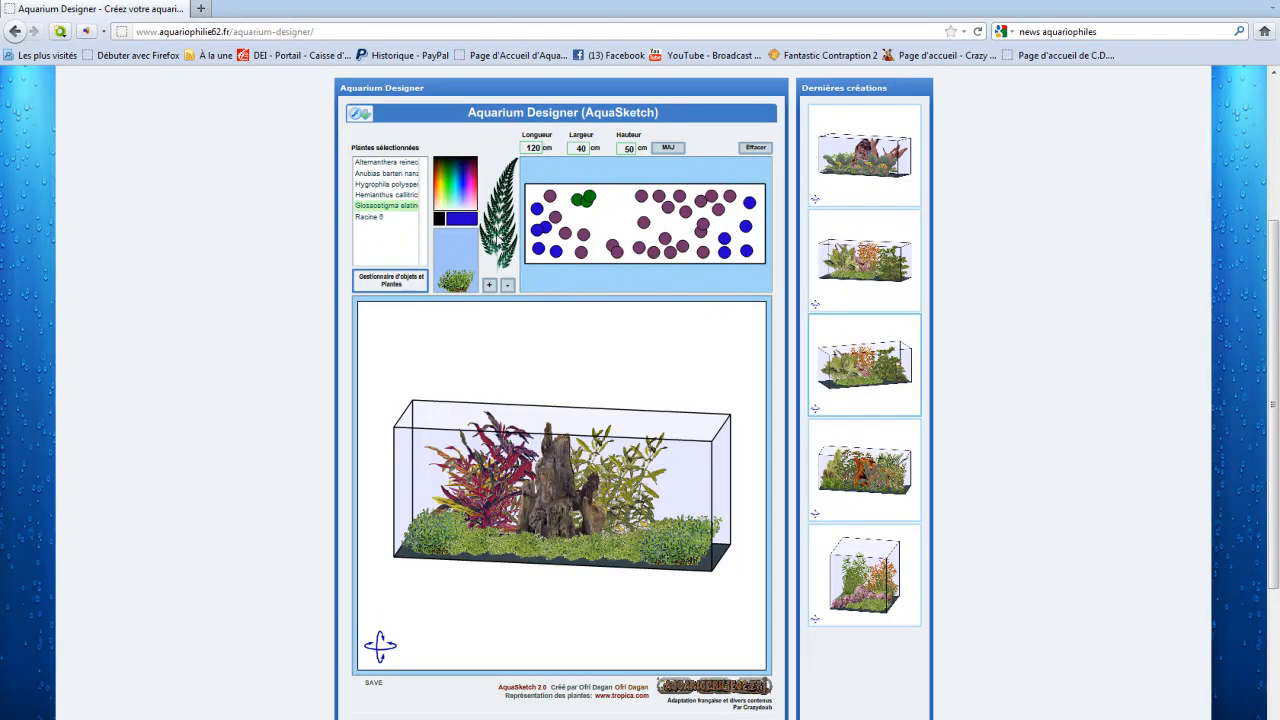
Step: Set the Hemianthus marker colour to yellow and add one more plant to the front carpet, left of centre
left_click(388, 195)
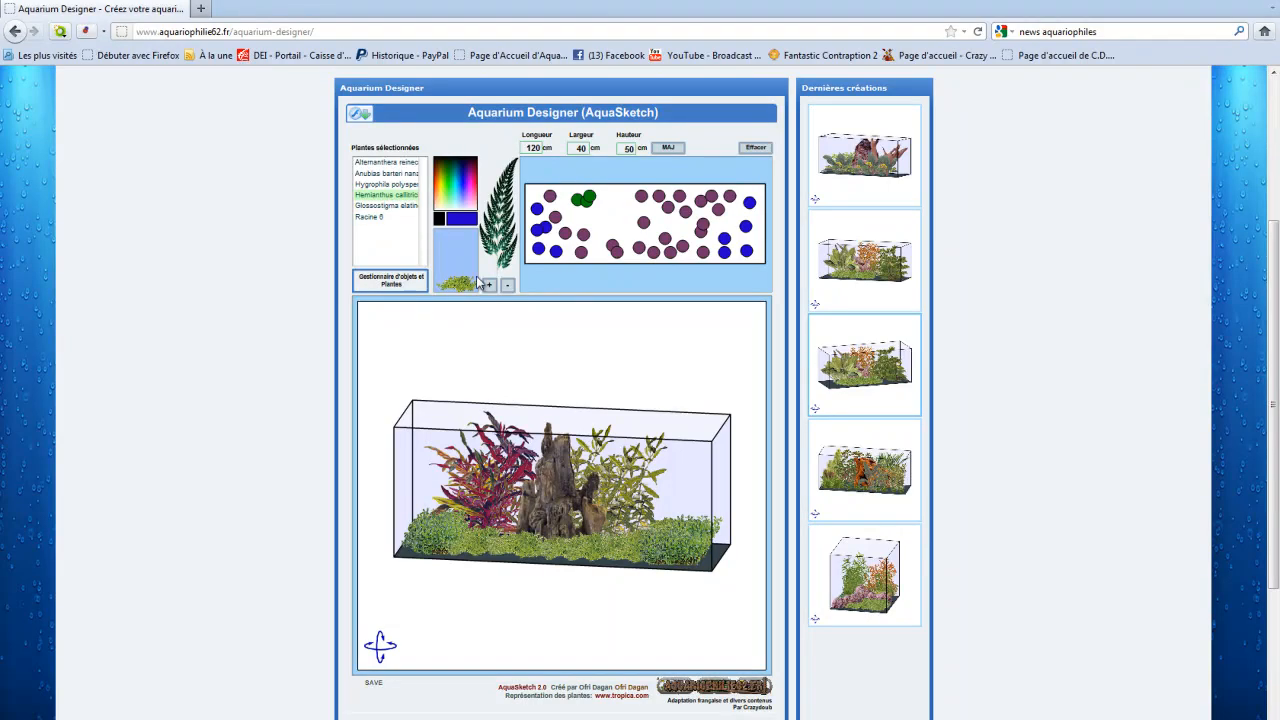
left_click(444, 190)
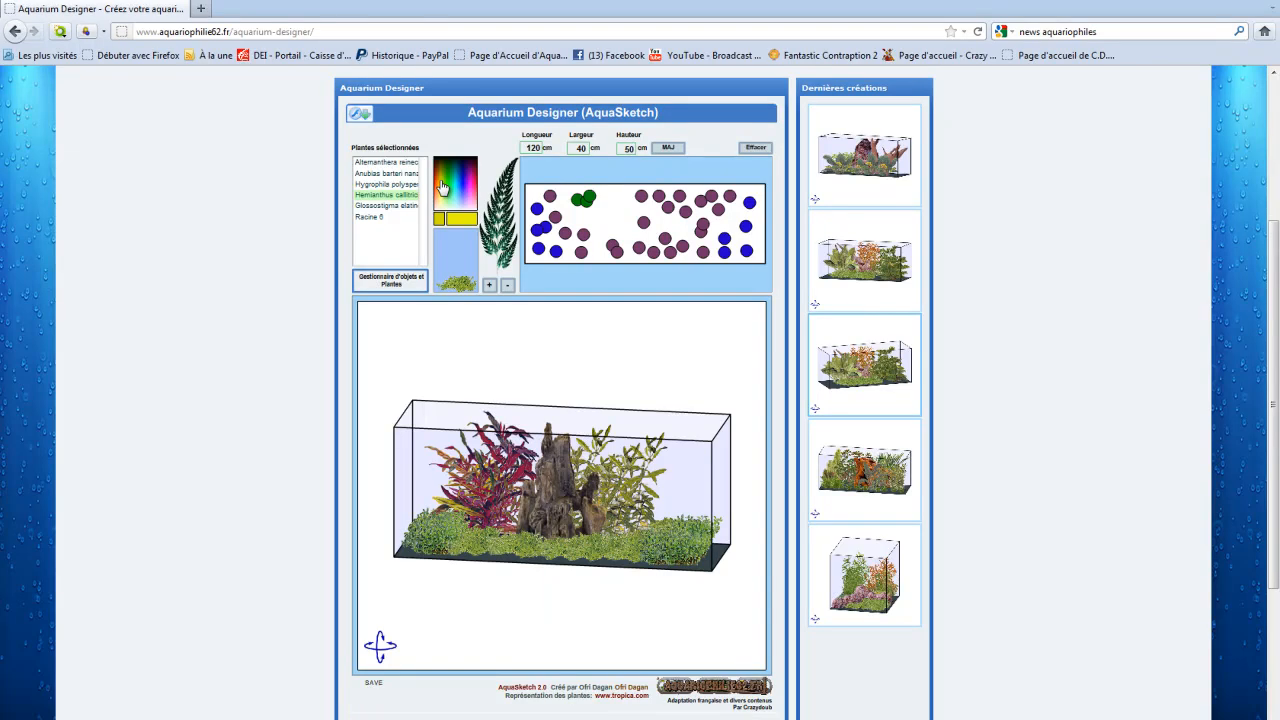
left_click(598, 252)
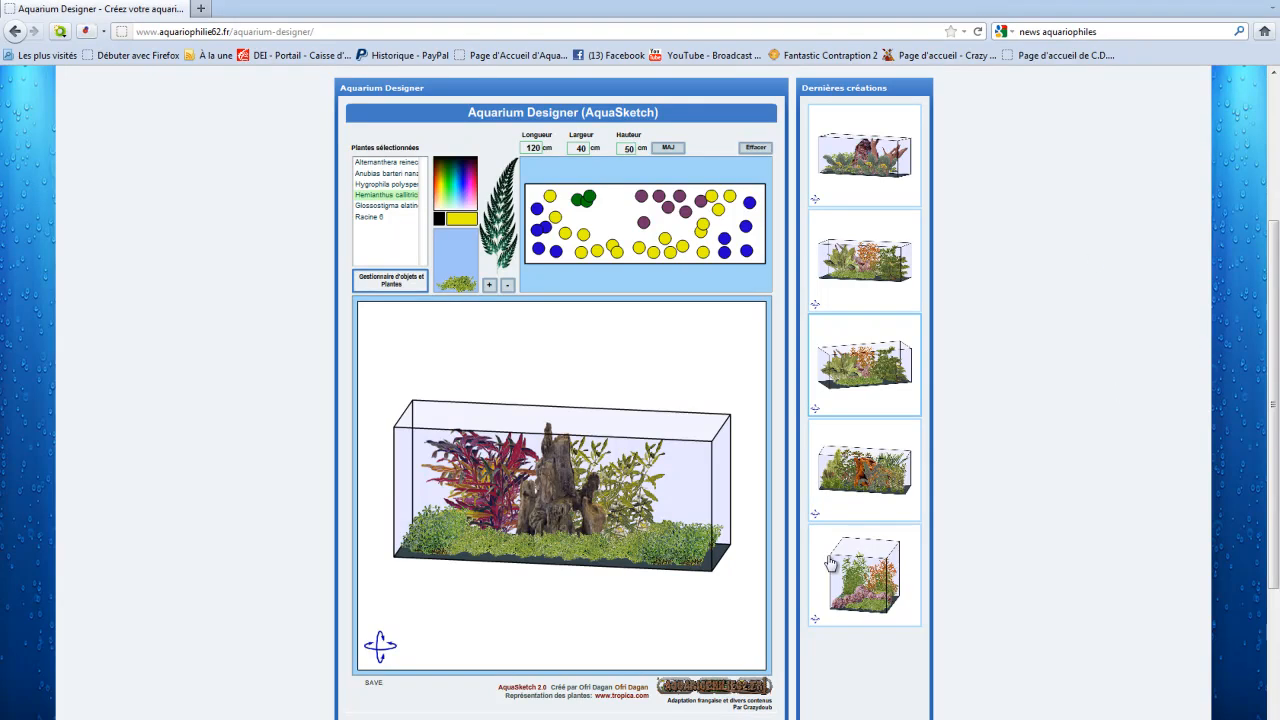
Step: Resize the tank to 150 cm long, 50 cm wide and 60 cm high
mouse_move(547, 511)
left_mouse_down()
mouse_move(481, 543)
mouse_move(551, 519)
mouse_move(549, 504)
left_mouse_up()
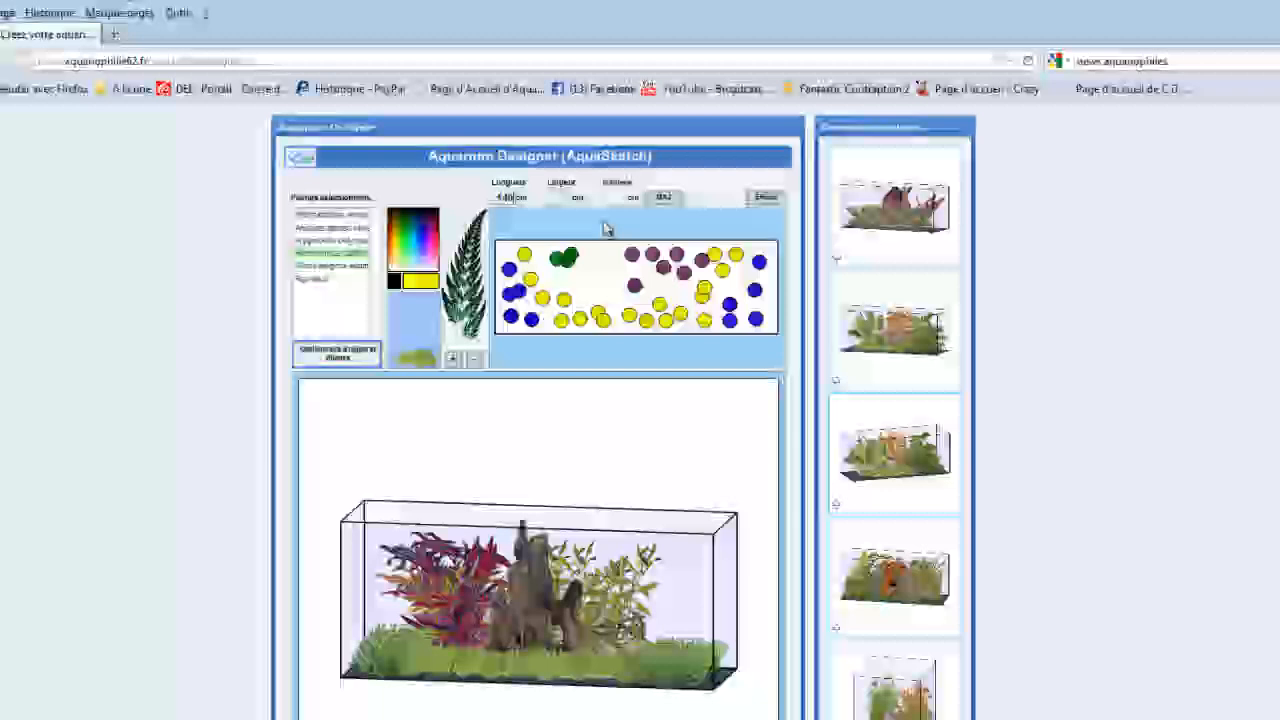
type("0")
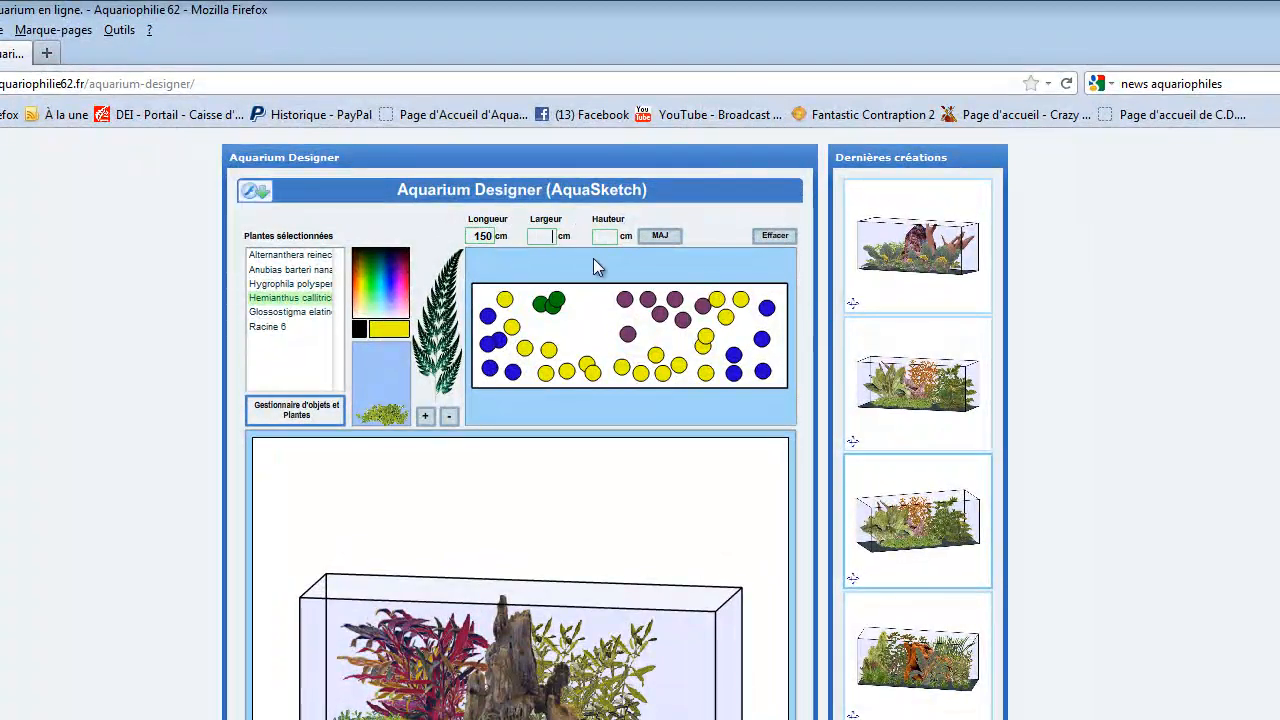
type("50")
key("Tab")
type("60")
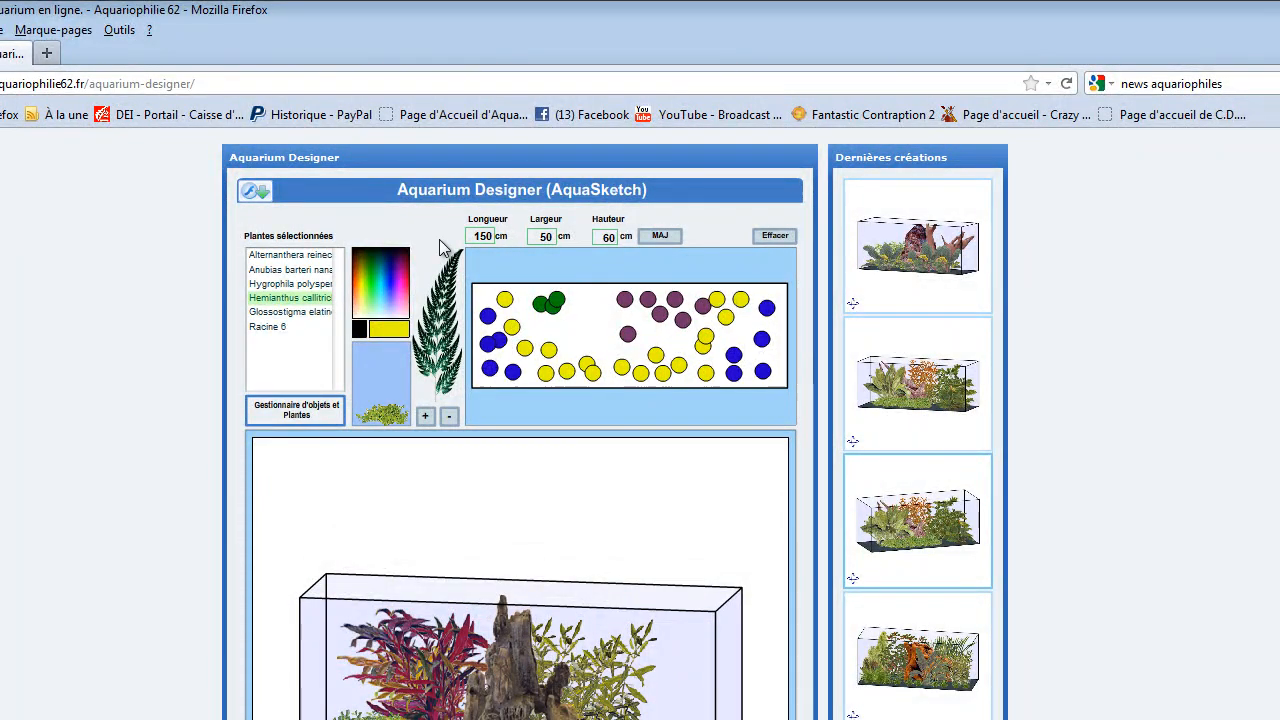
left_click(655, 237)
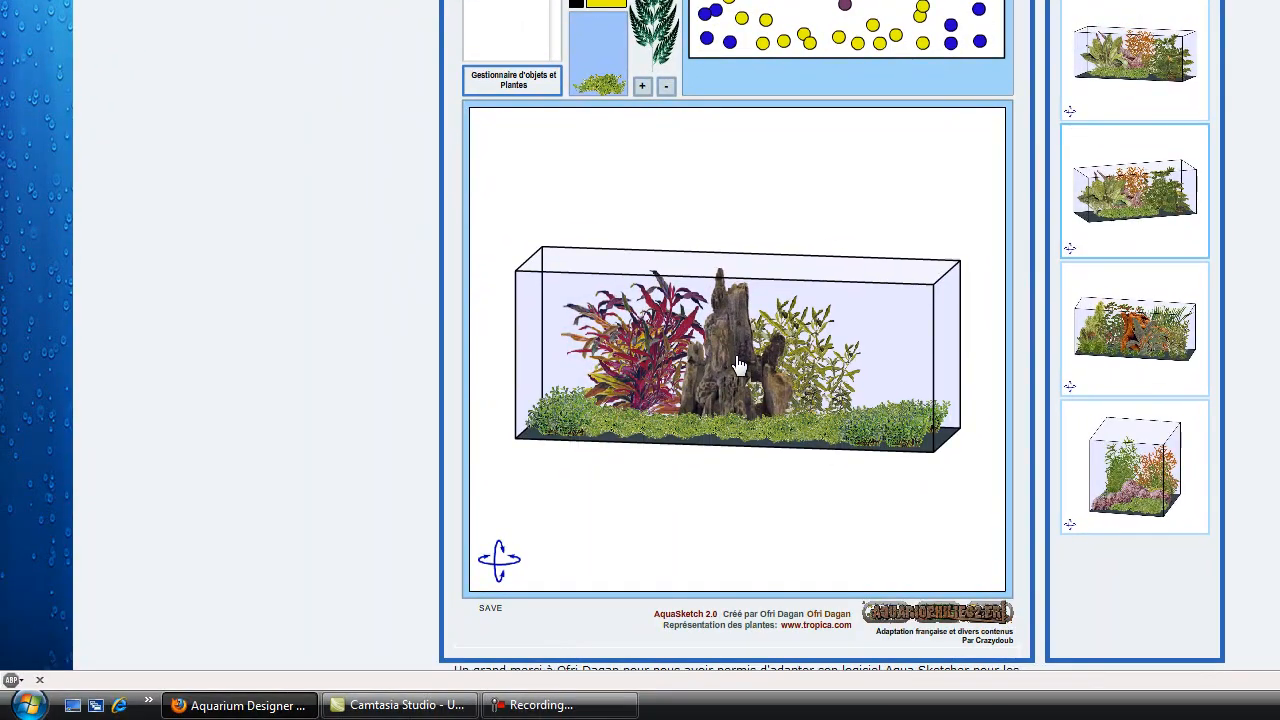
Step: Export the planted tank view, save the image as a JPEG named aquarium, and close the exported picture
left_click_drag(738, 365, 707, 351)
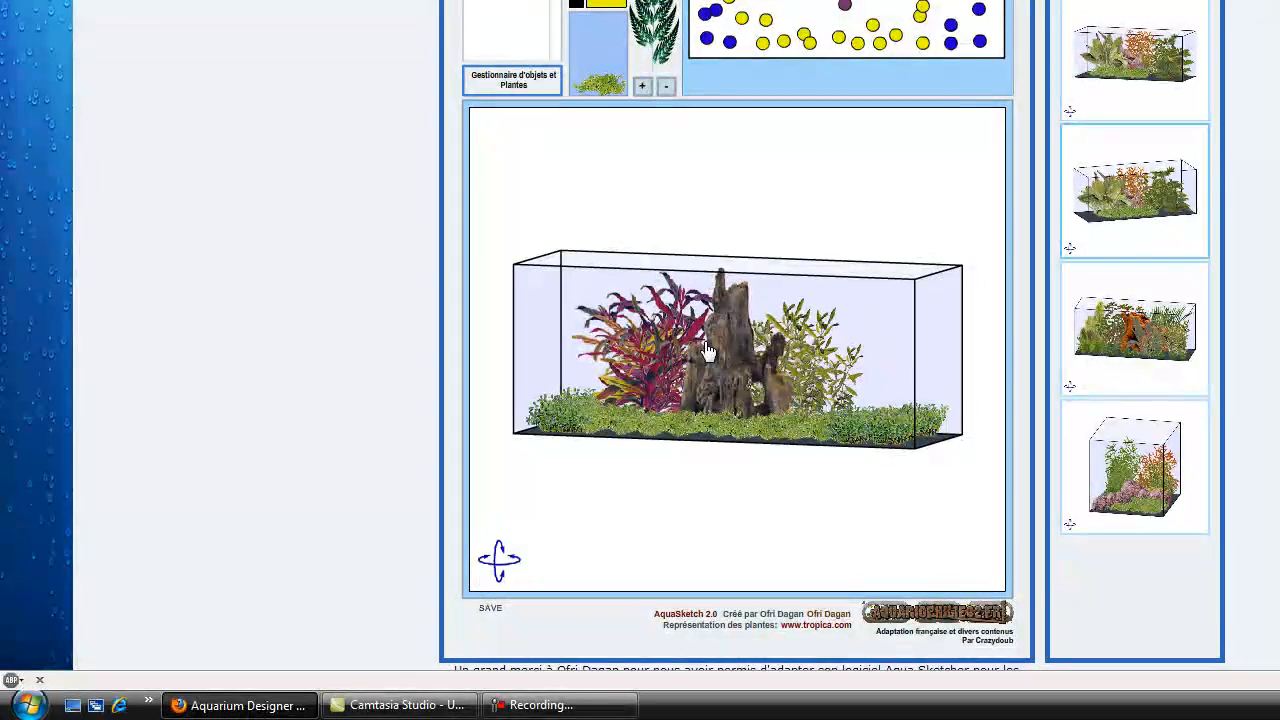
left_click(491, 622)
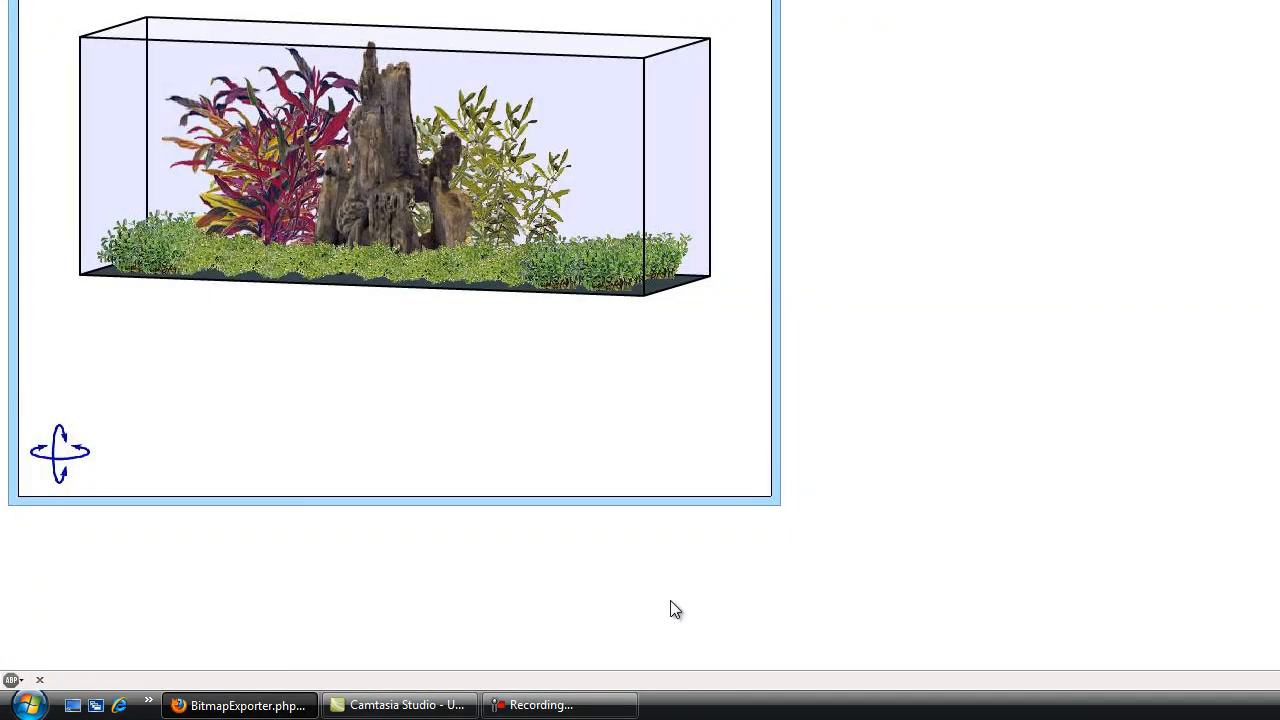
right_click(392, 128)
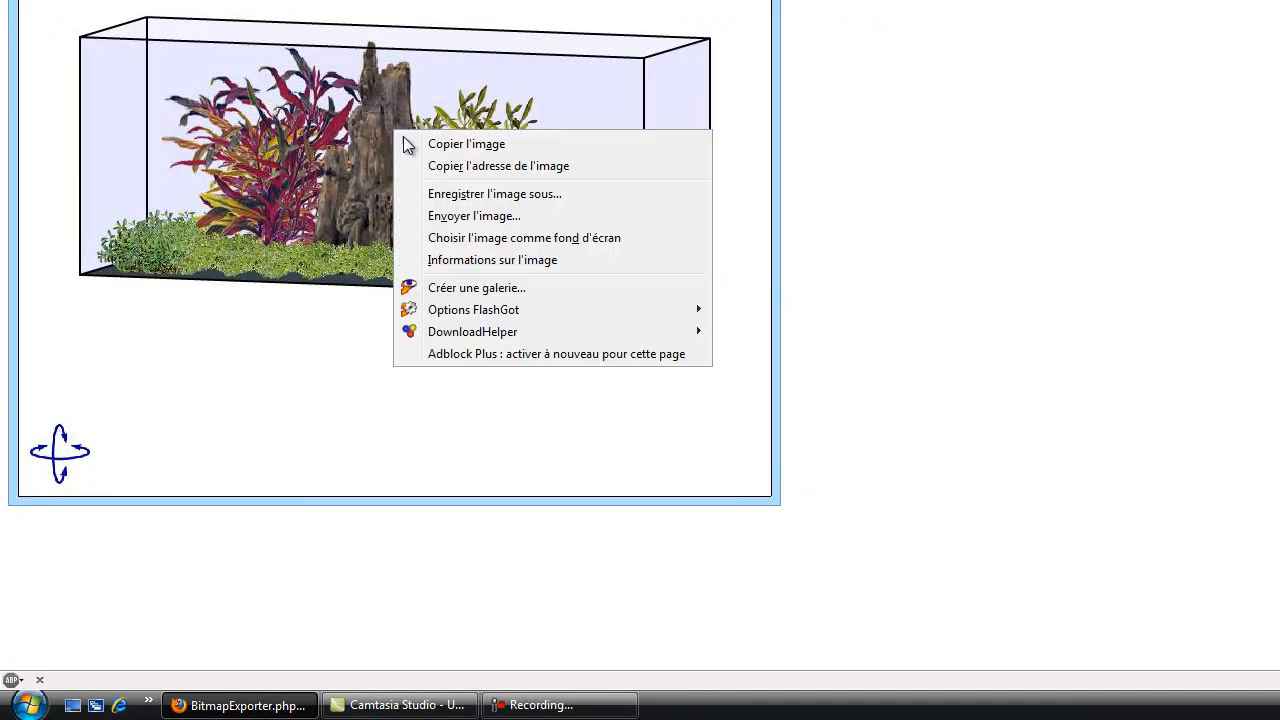
left_click(515, 194)
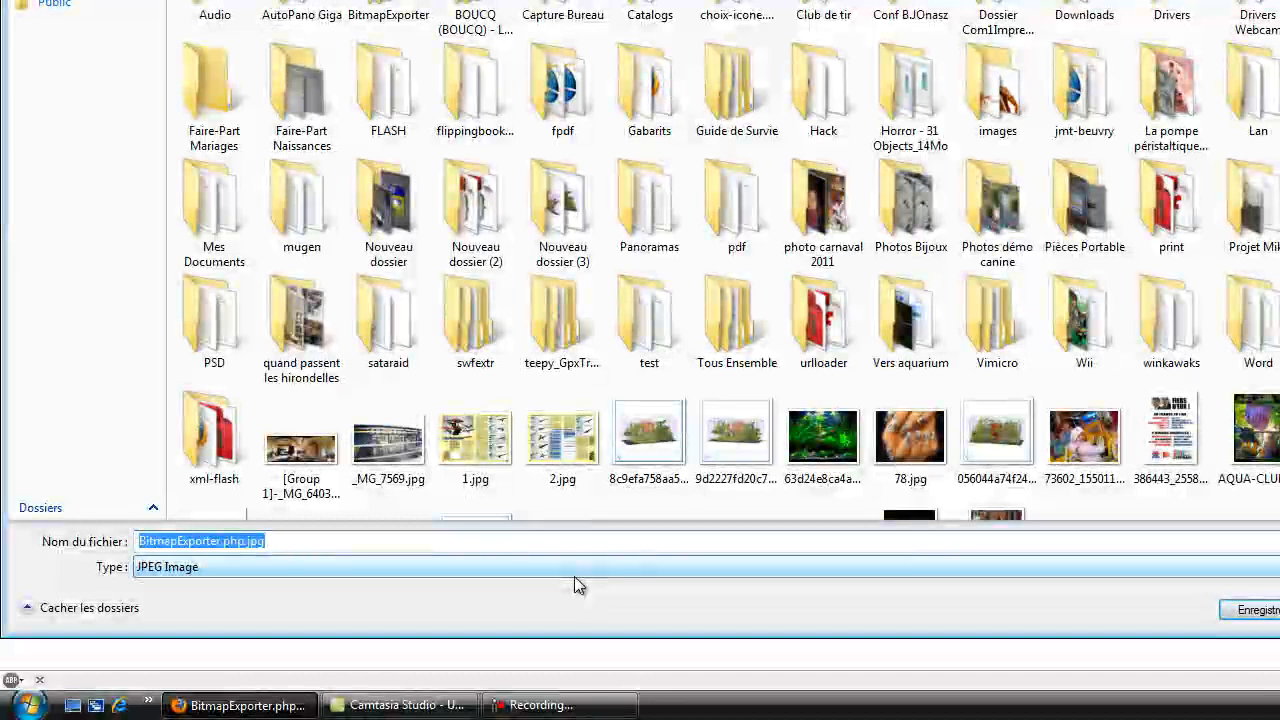
type("aquarium")
key("Return")
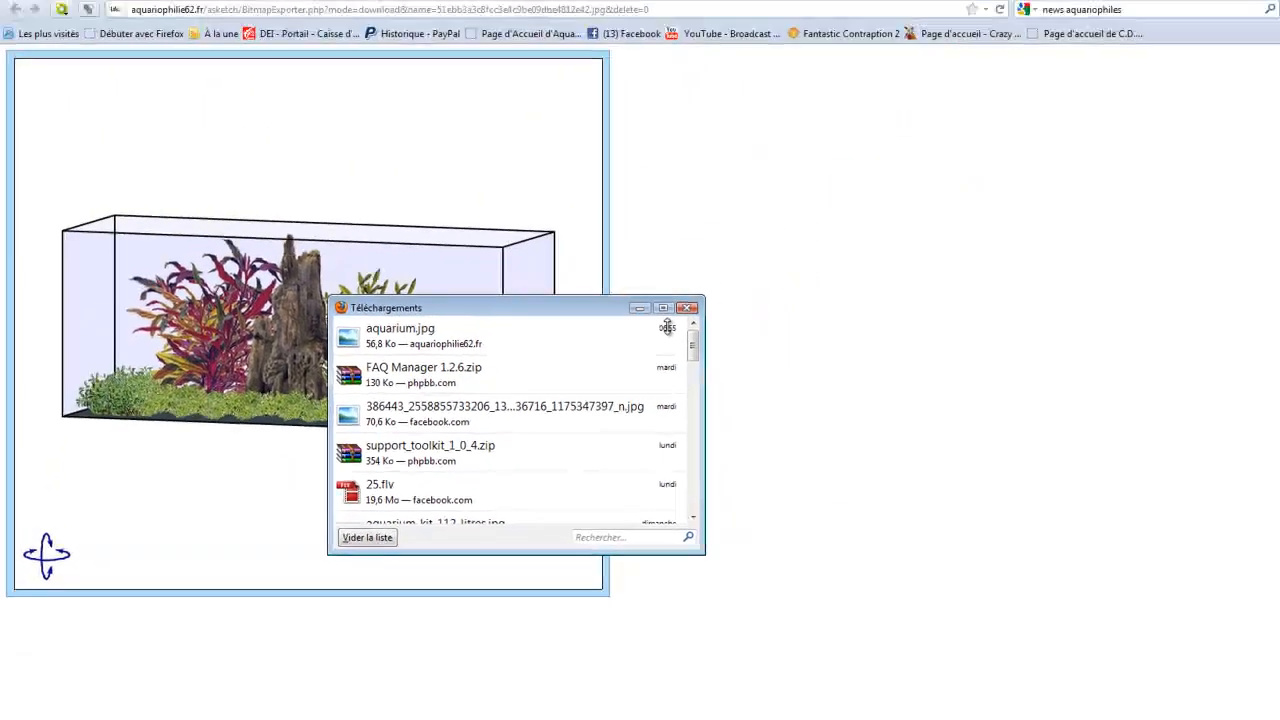
left_click(687, 308)
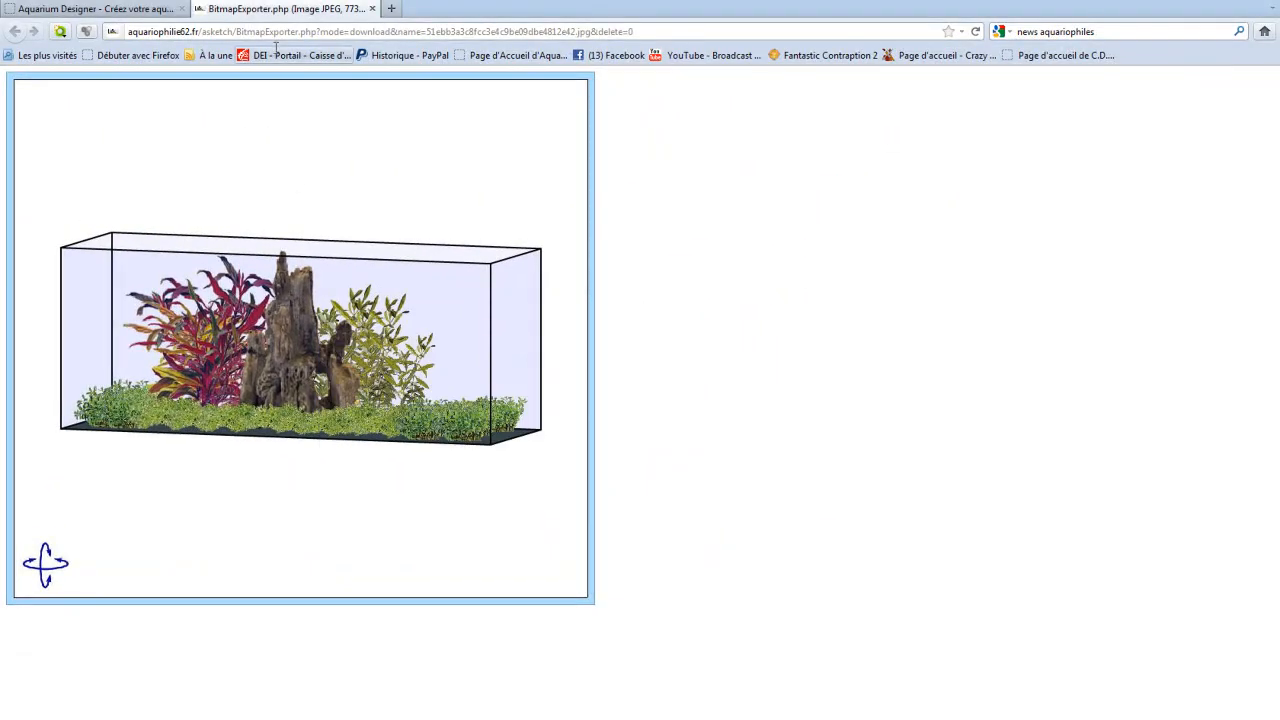
left_click(372, 9)
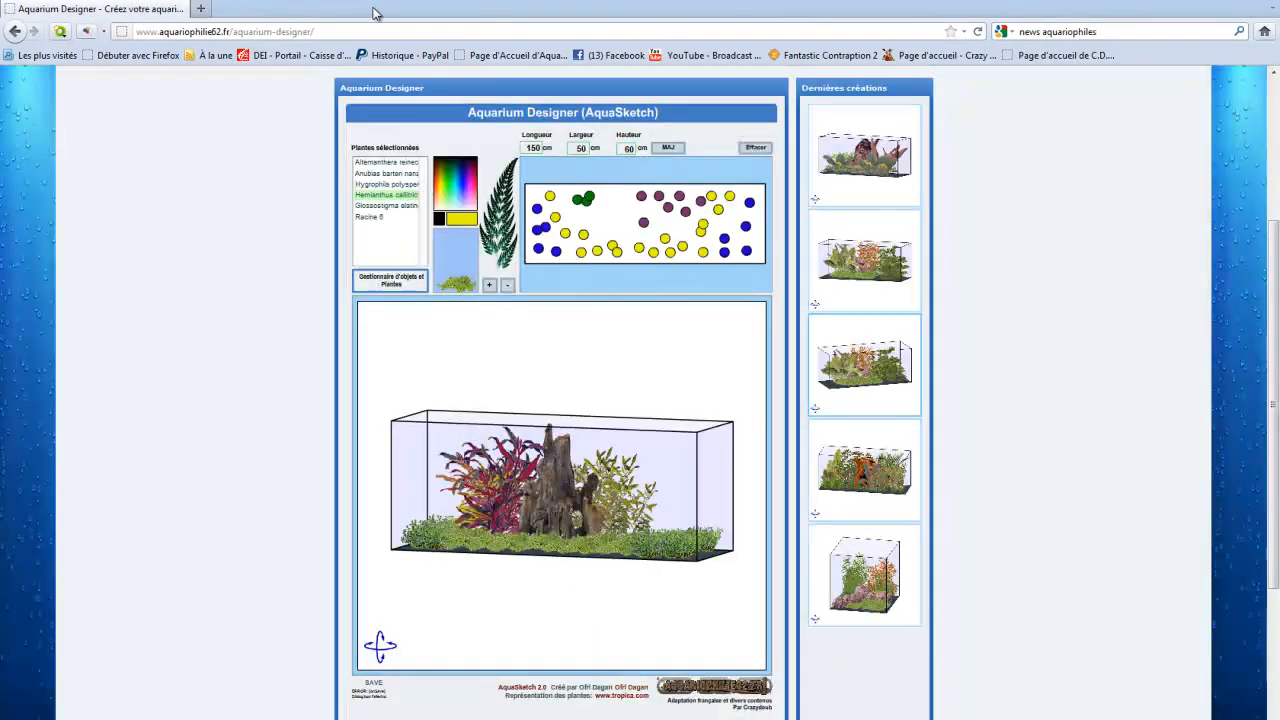
Step: Reload the designer page, browse it with its latest creations, and return to the site's home page
right_click(1012, 318)
left_click(992, 215)
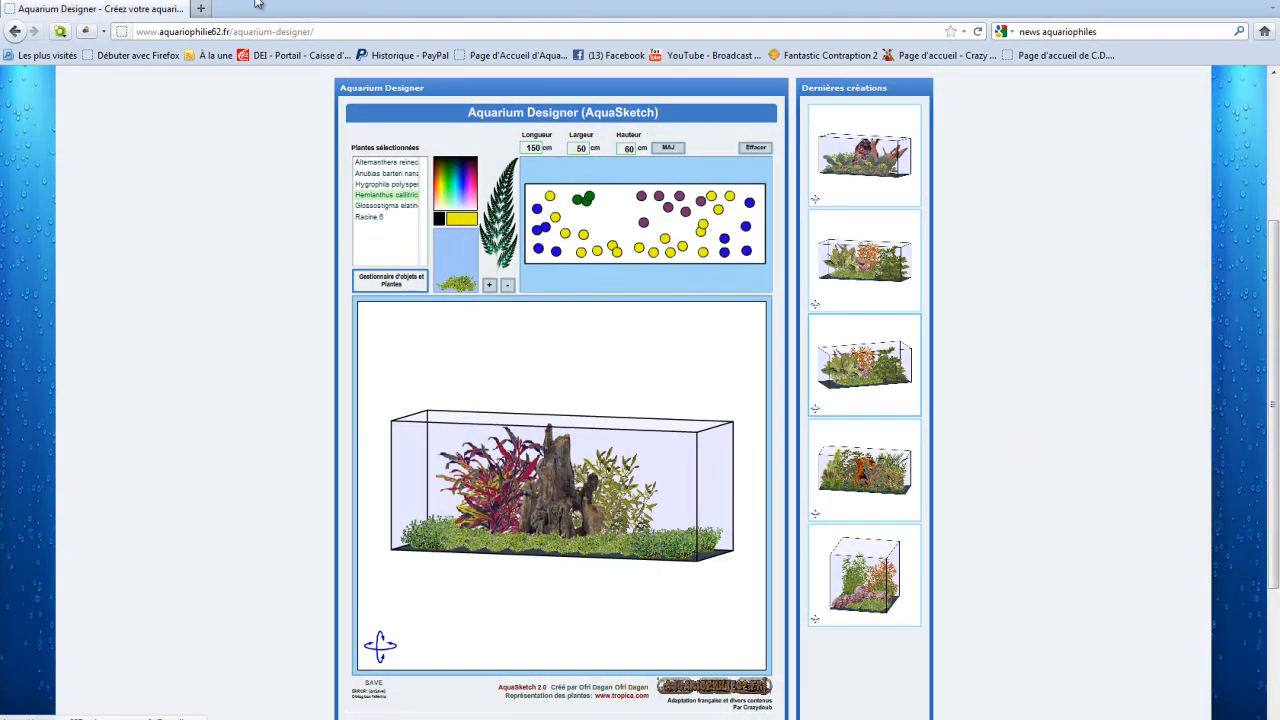
left_click(977, 31)
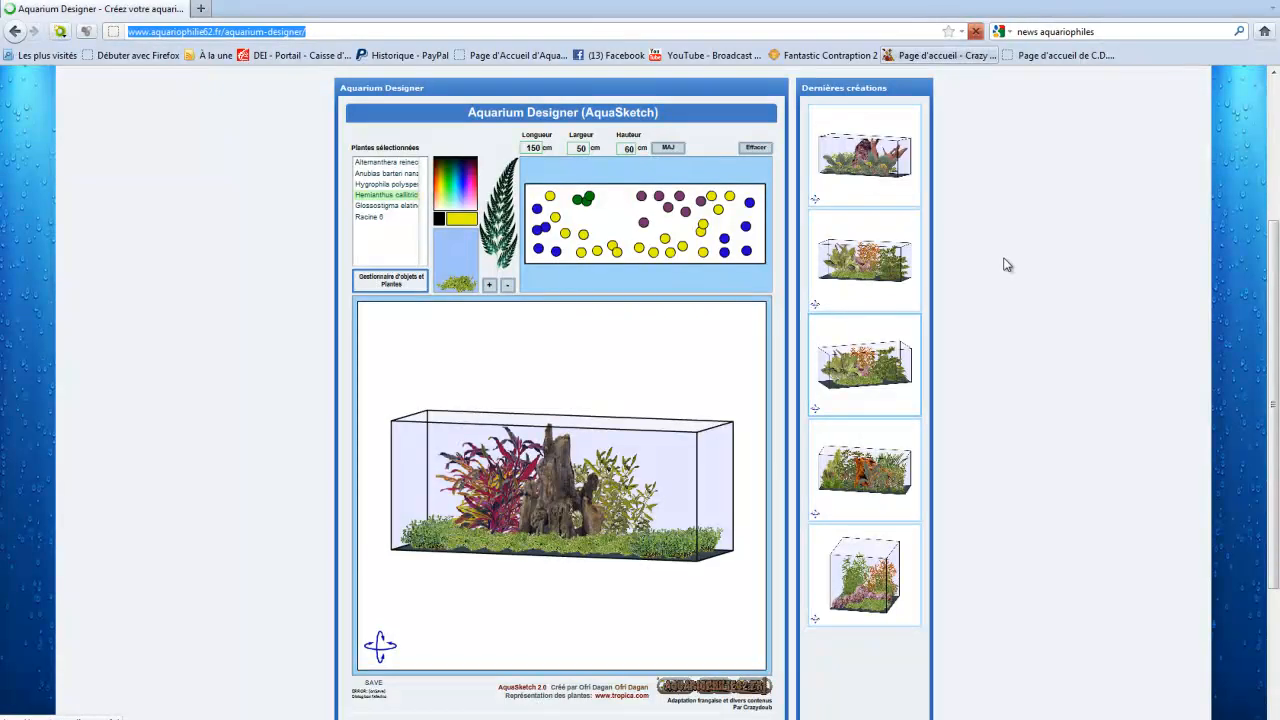
scroll(986, 334, "down", 3)
scroll(900, 530, "up", 5)
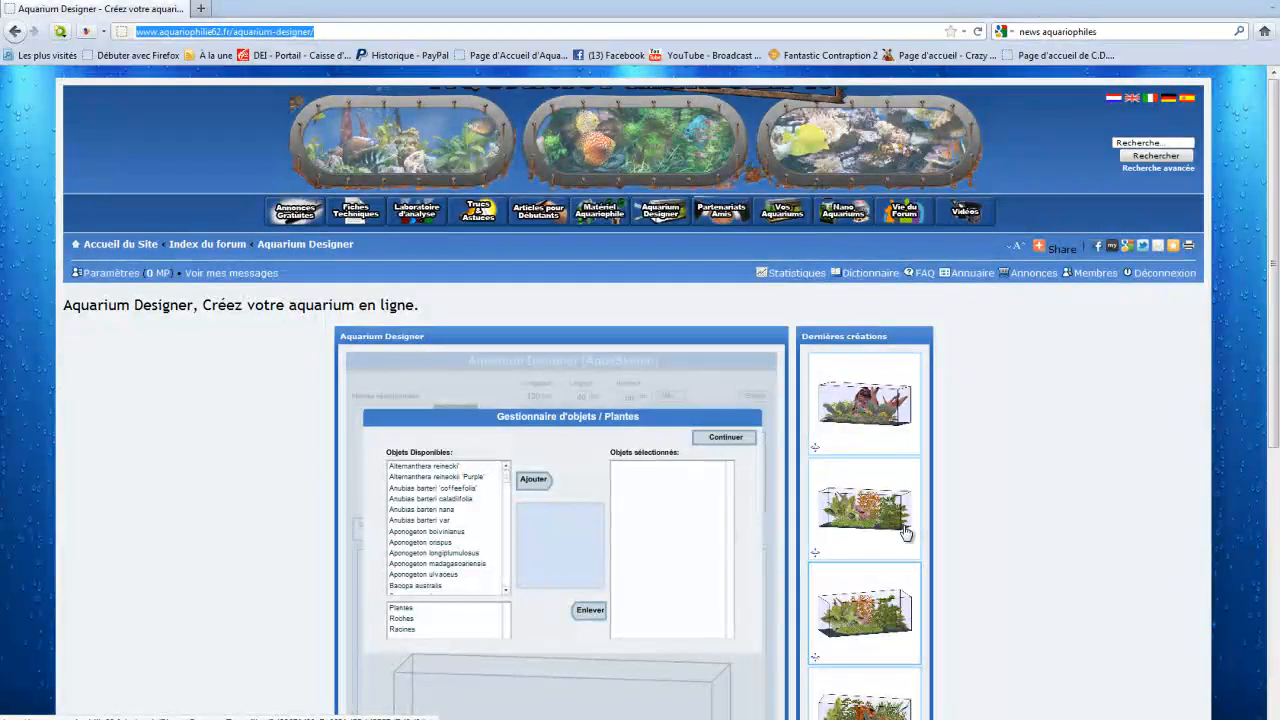
key("alt+Left")
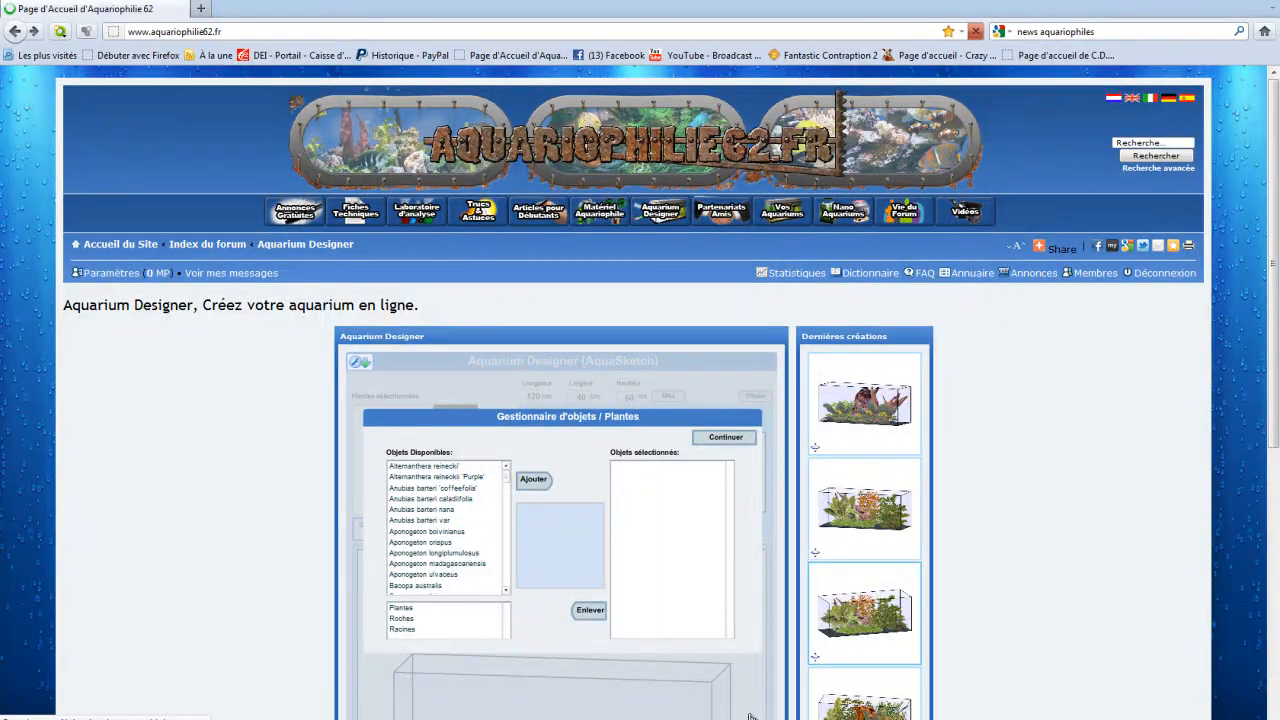